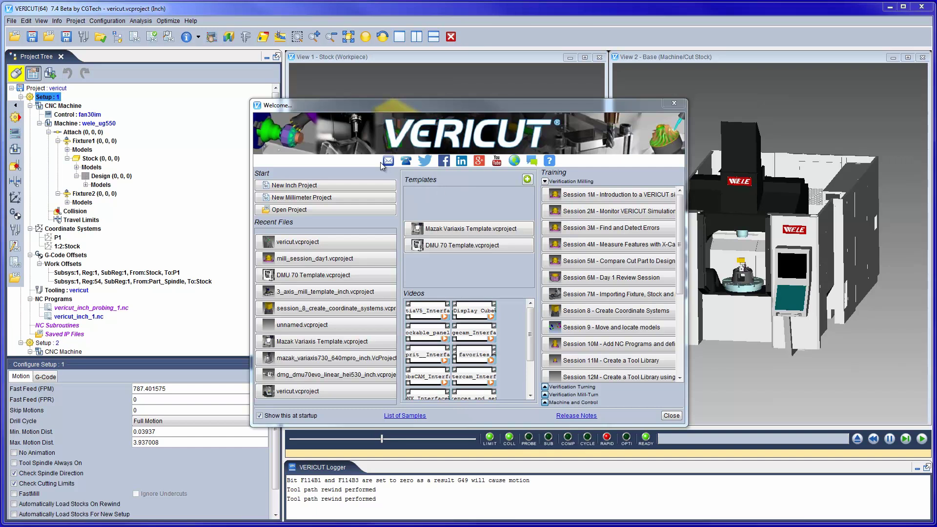
- Visit the CGTech website, then return to VERICUT and load the DMU 70 Template project
left_click(513, 161)
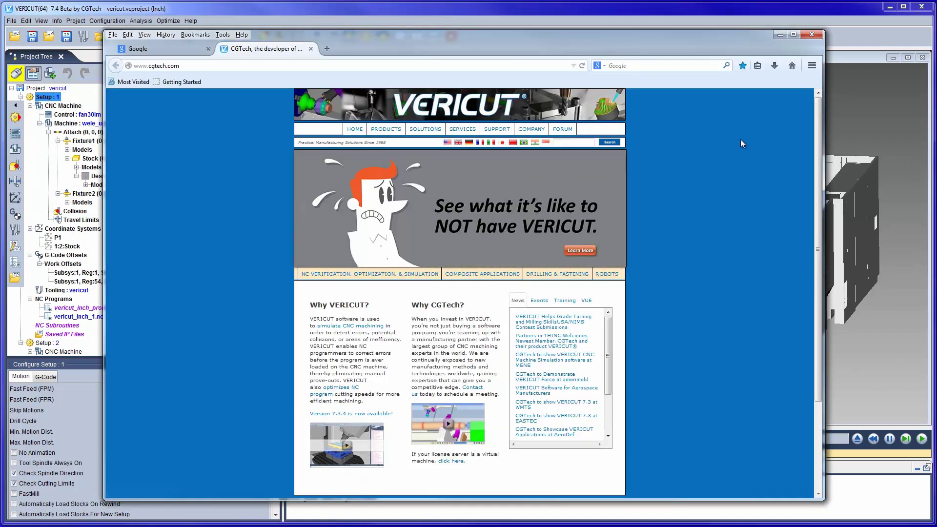
left_click(780, 34)
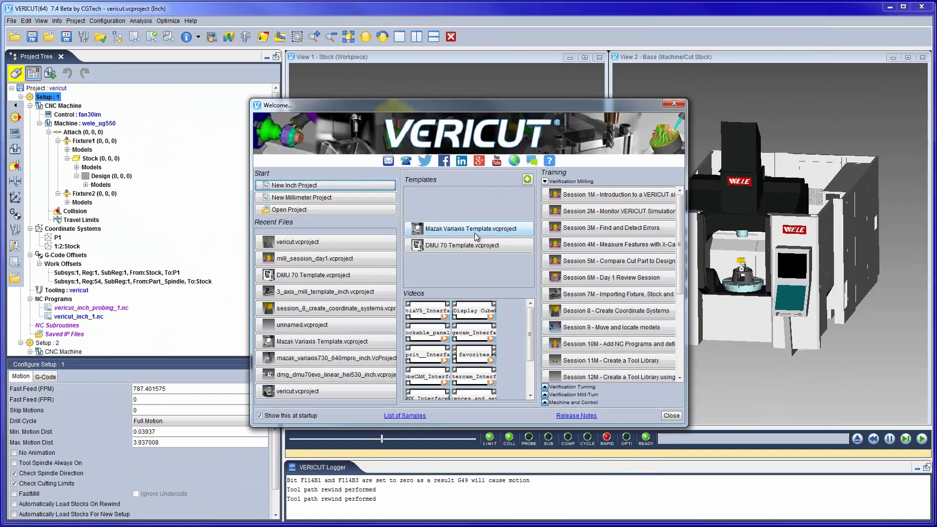
left_click(472, 246)
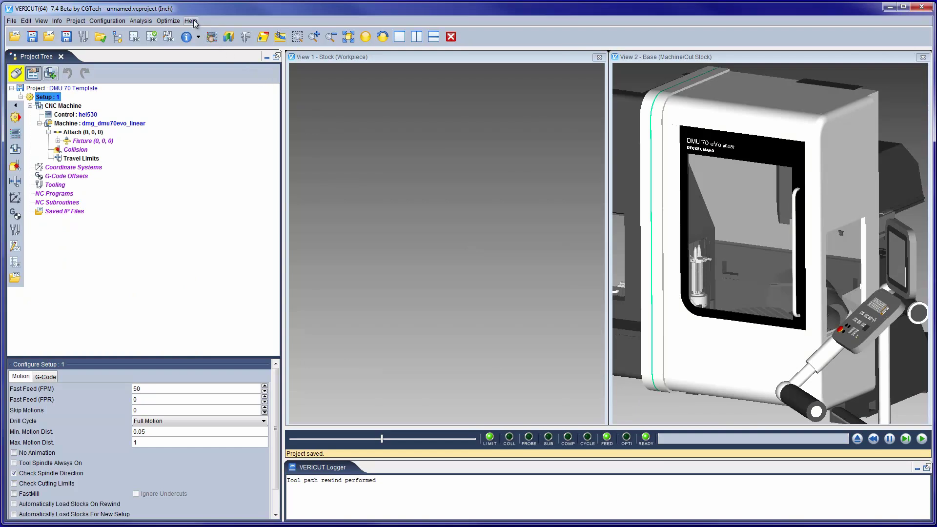
- From Help > Welcome, view the Session 5M training document, close it, and reopen Welcome
left_click(191, 21)
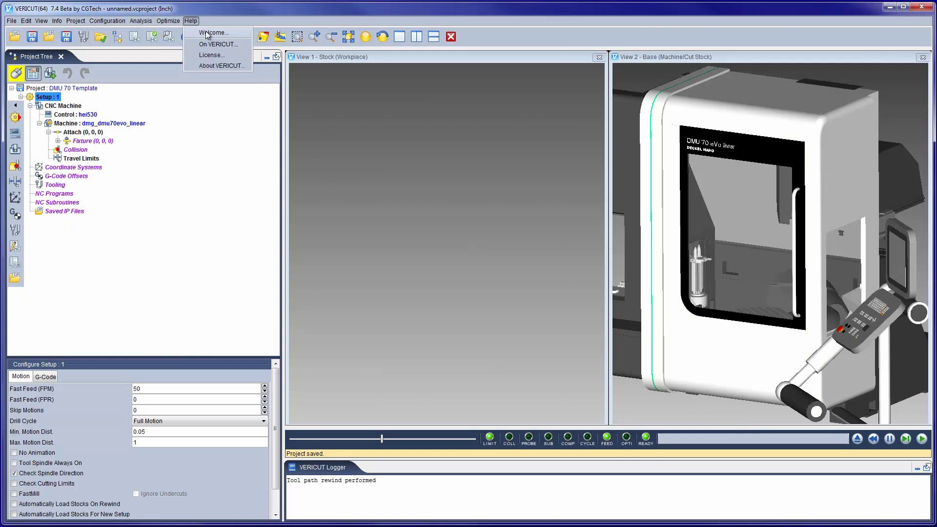
left_click(207, 33)
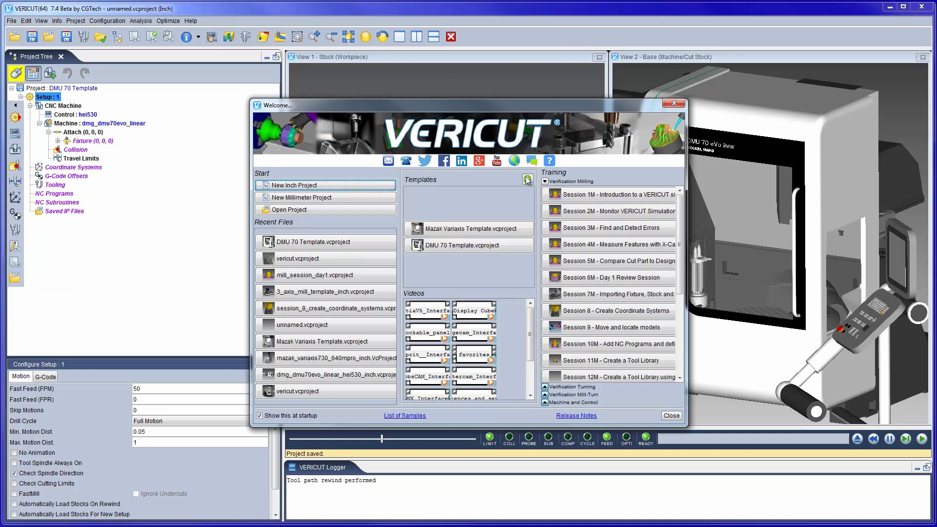
left_click(581, 262)
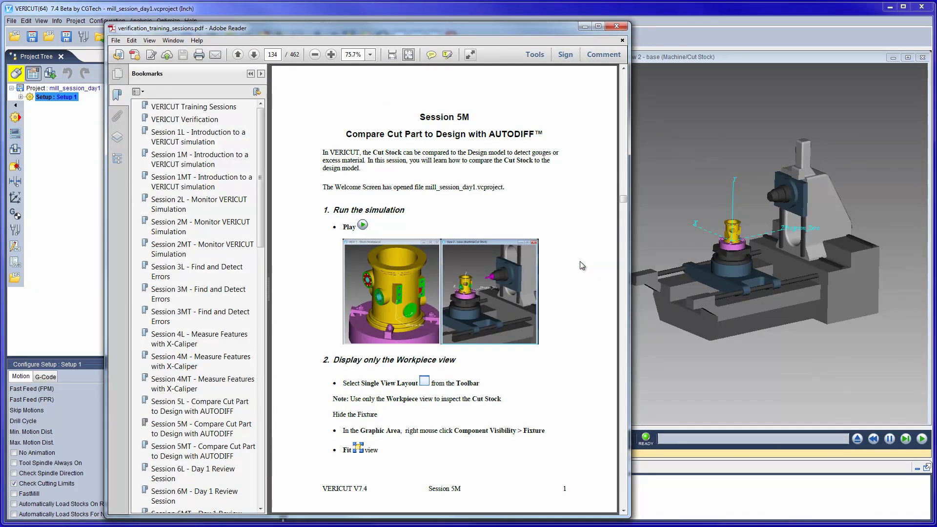
left_click(617, 25)
left_click(189, 21)
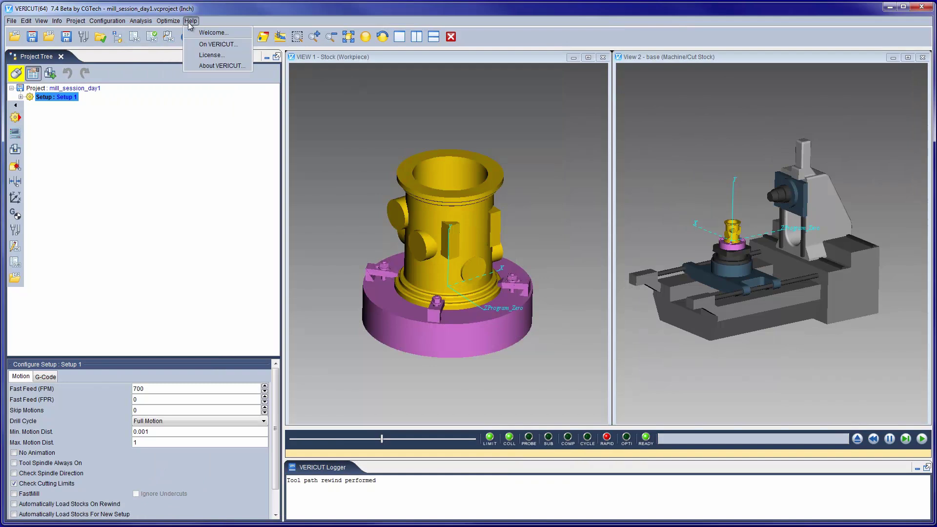
left_click(200, 33)
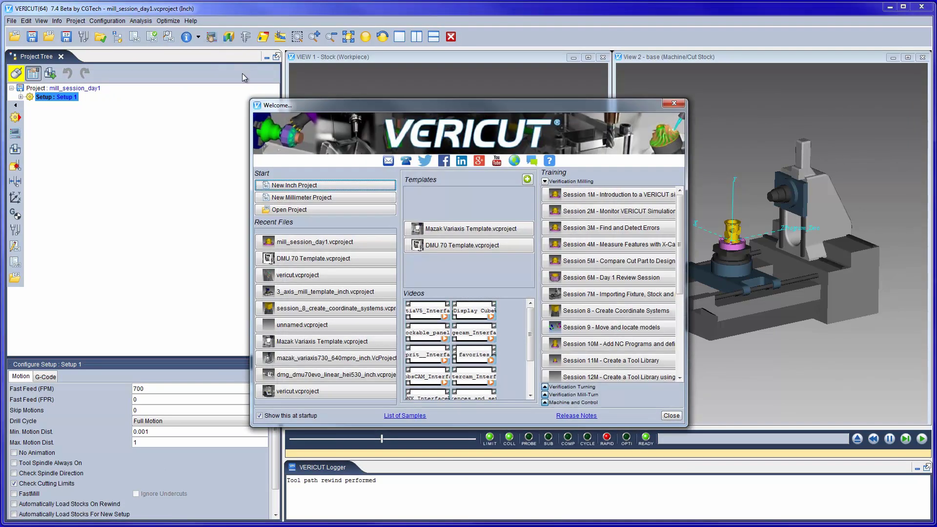
- Browse the sample projects list, then return and show the vericut_inch_1.nc program listing
left_click(407, 415)
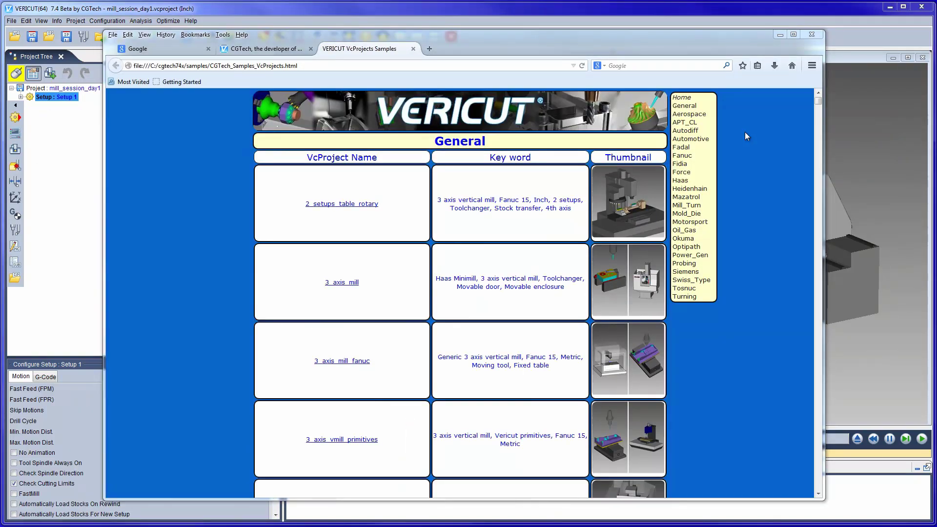
left_click(779, 35)
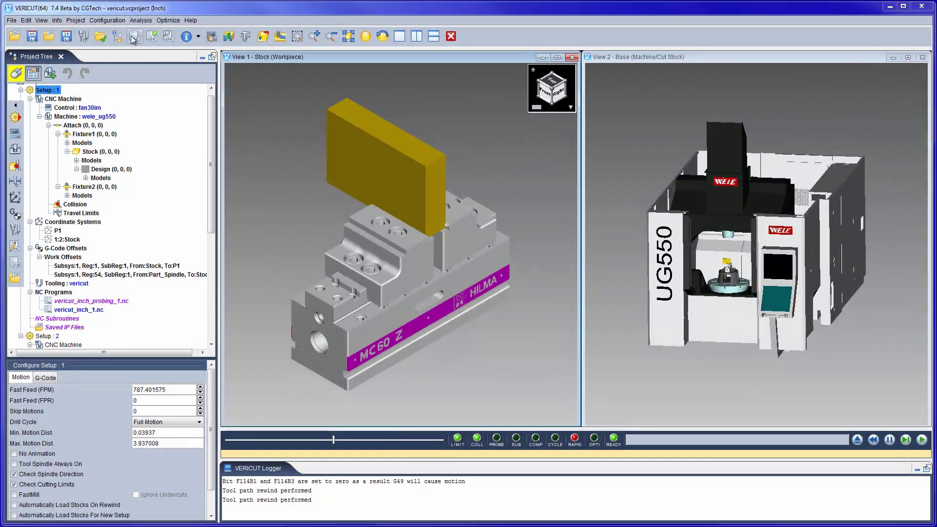
left_click(132, 37)
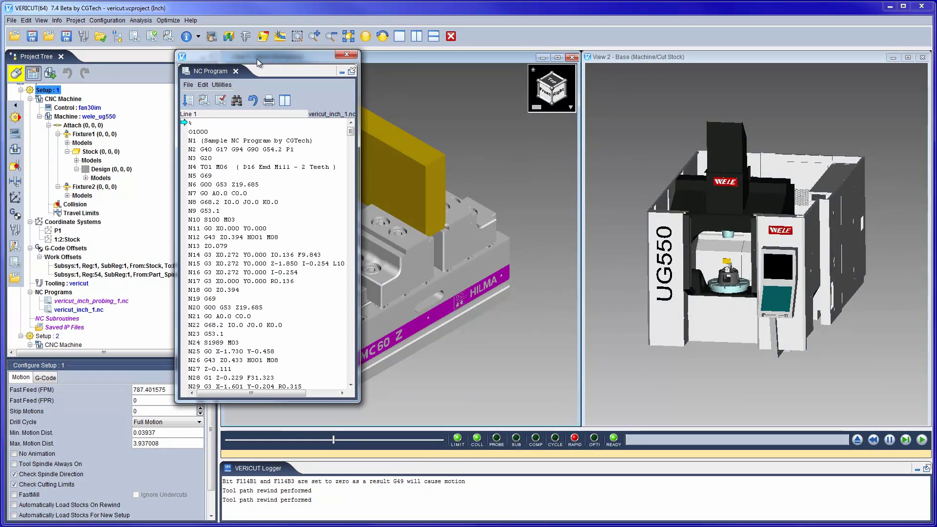
- Dock NC Program on the right, auto-hide the Project Tree, and tuck X-Caliper into a left side tab
left_click_drag(272, 72, 738, 195)
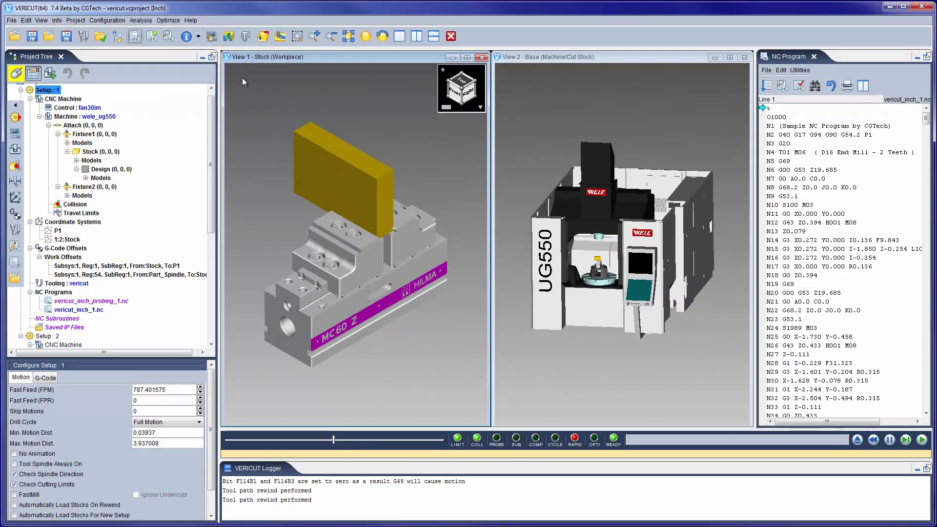
left_click(212, 57)
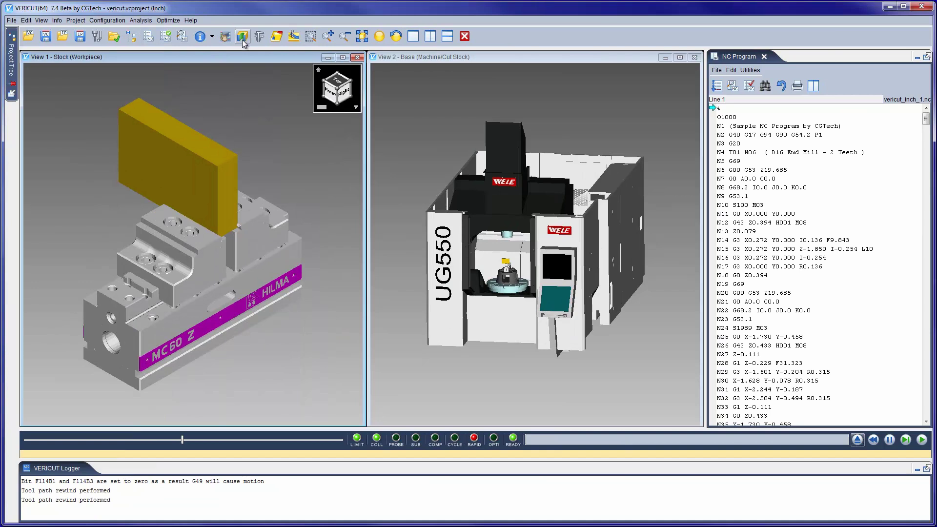
left_click(259, 37)
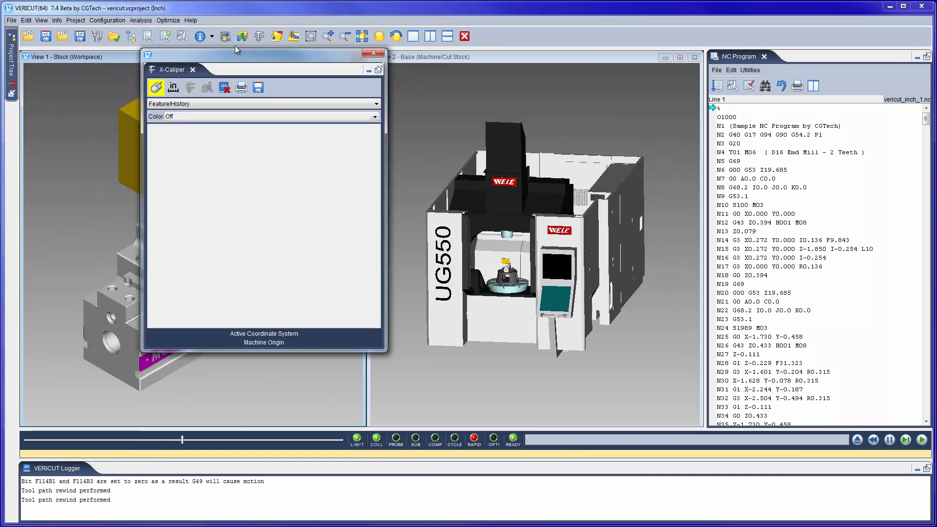
mouse_move(222, 69)
left_mouse_down()
mouse_move(58, 105)
mouse_move(7, 128)
left_mouse_up()
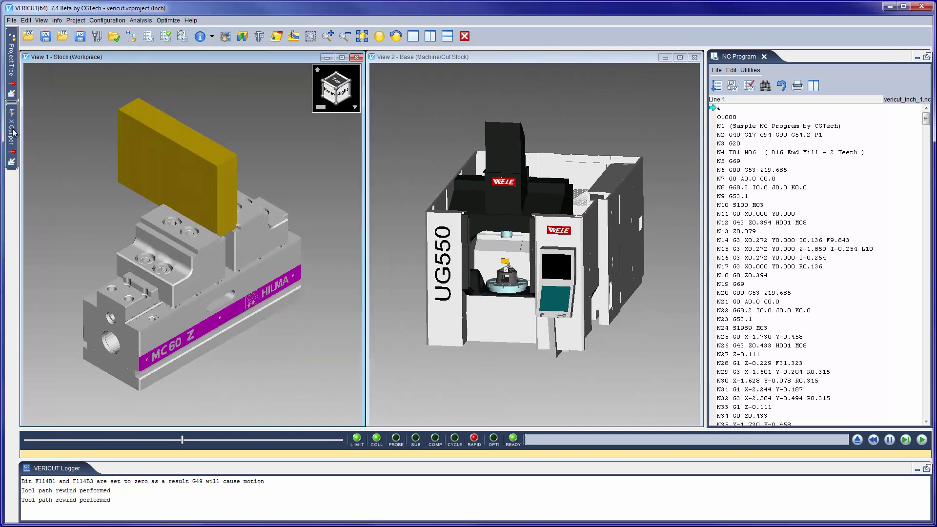
- Dock the Status window below the NC Program panel and start the simulation
left_click(200, 37)
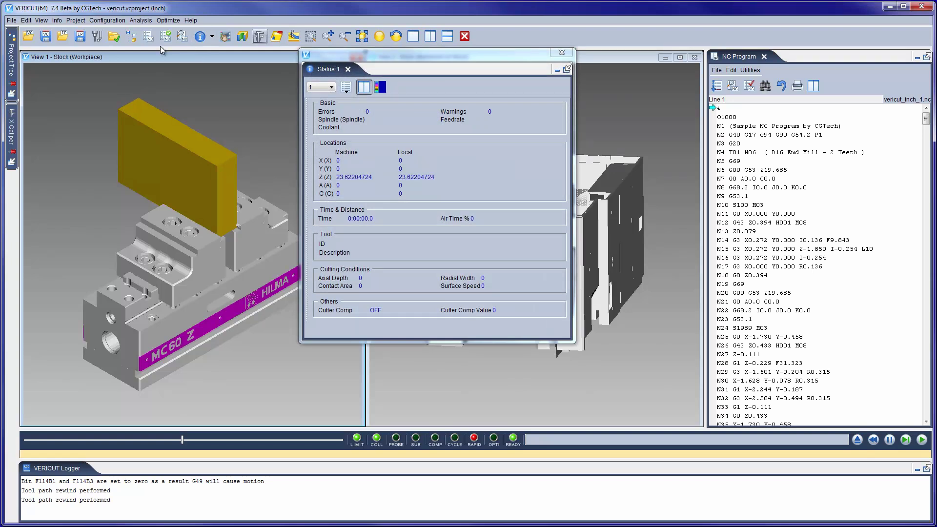
left_click(12, 73)
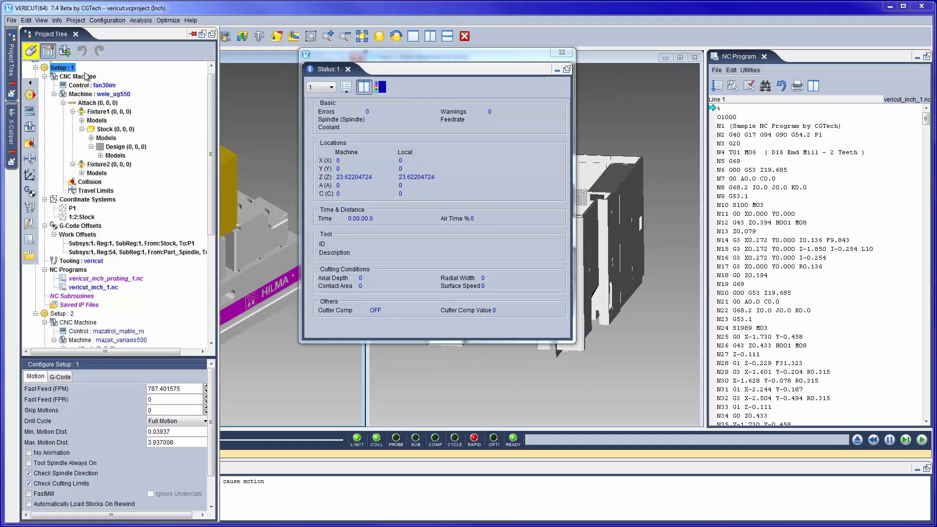
left_click(230, 96)
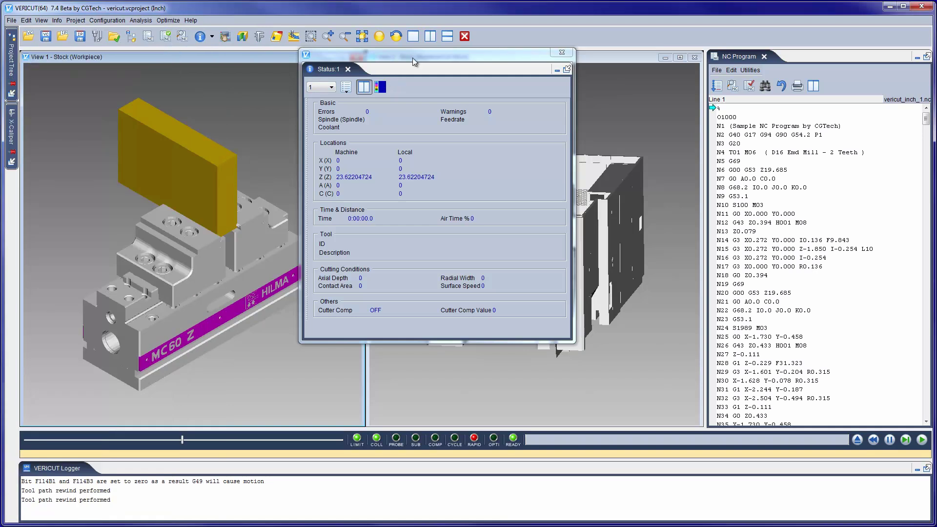
left_click_drag(412, 58, 405, 96)
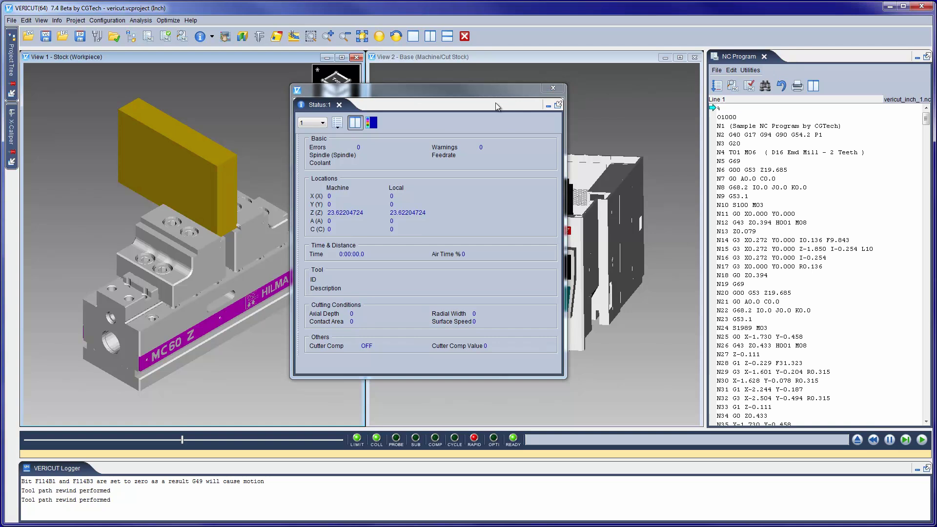
left_click_drag(470, 104, 778, 180)
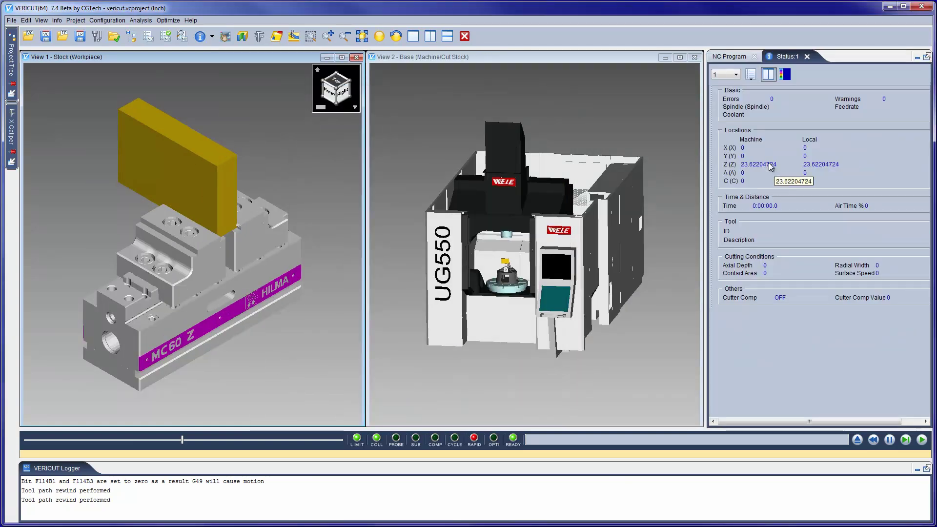
left_click(736, 57)
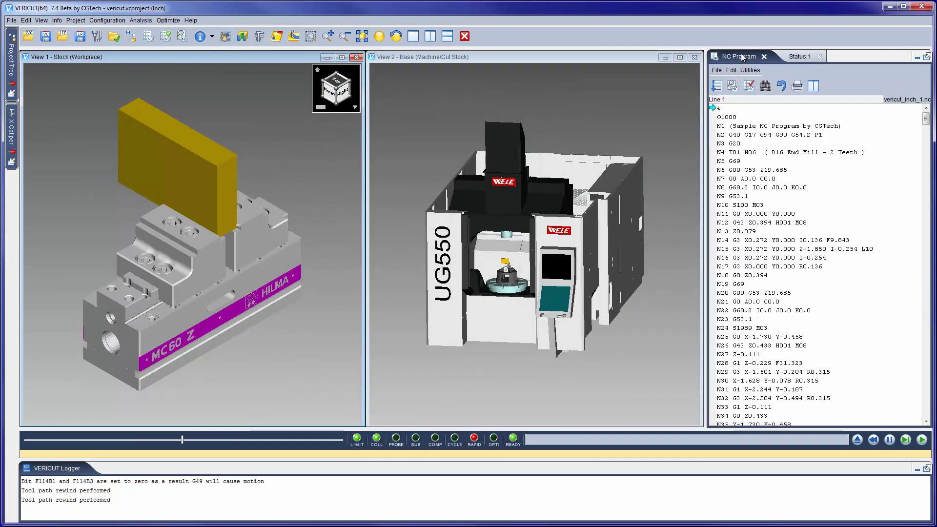
left_click(798, 58)
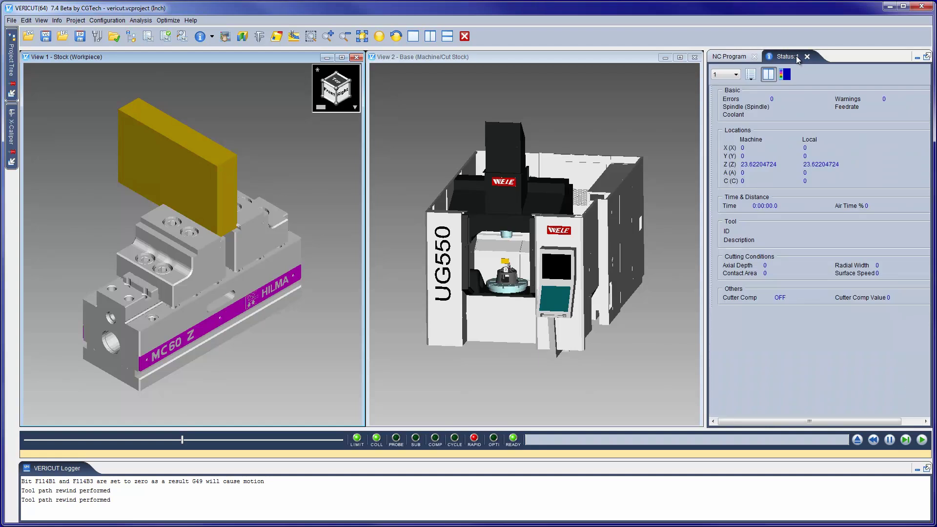
left_click_drag(798, 57, 809, 370)
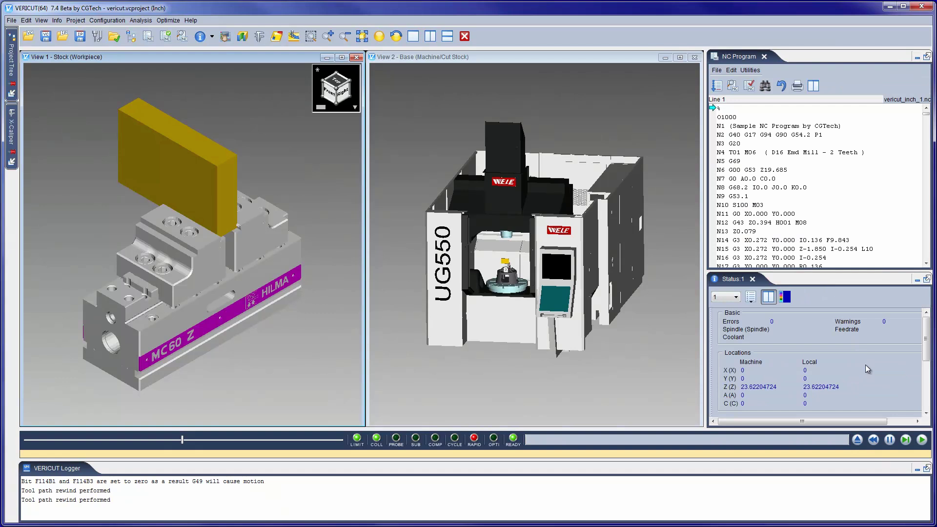
left_click(922, 441)
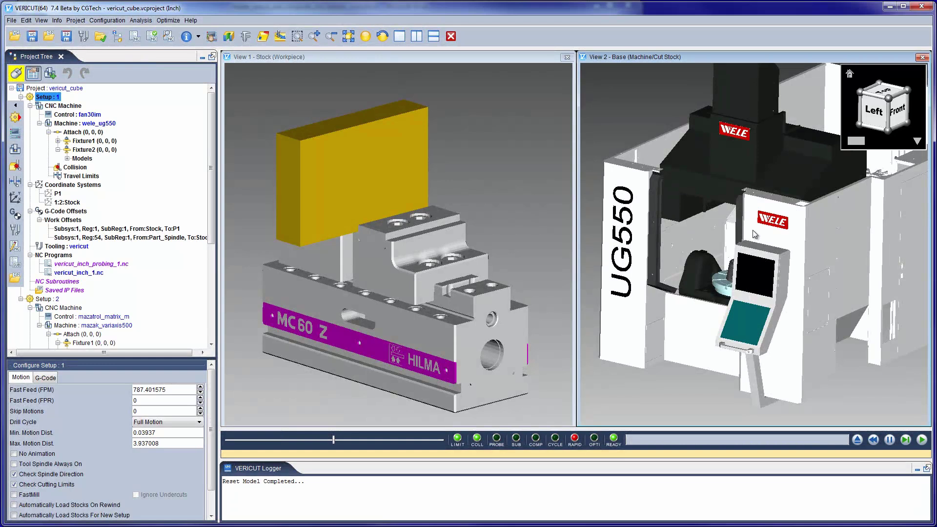
- Rotate View 1 with the ViewCube to a top-left-front isometric and set View 2 to a straight Left view
scroll(714, 289, "up", 5)
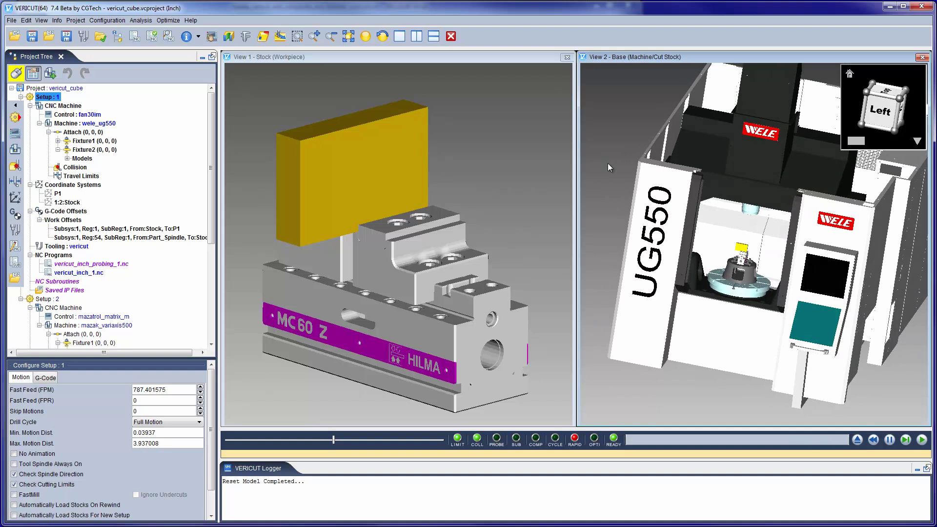
left_click(532, 154)
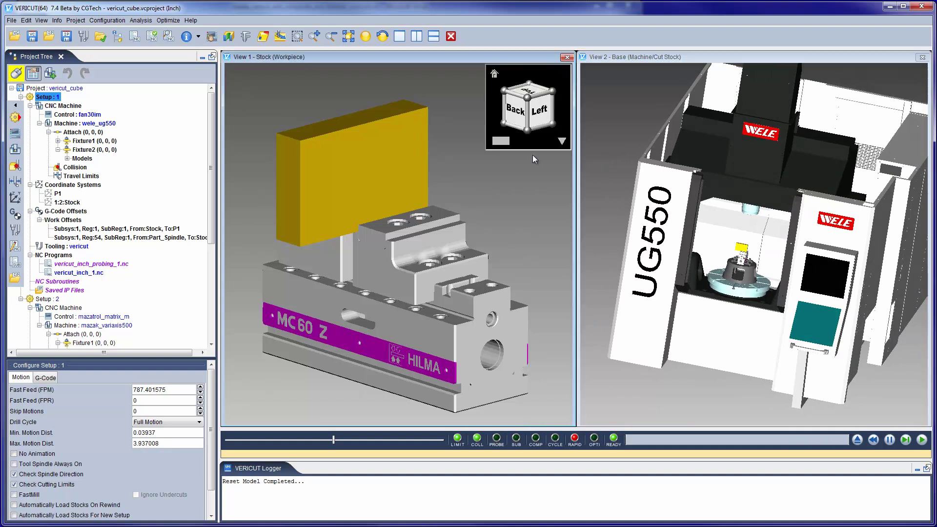
left_click(541, 115)
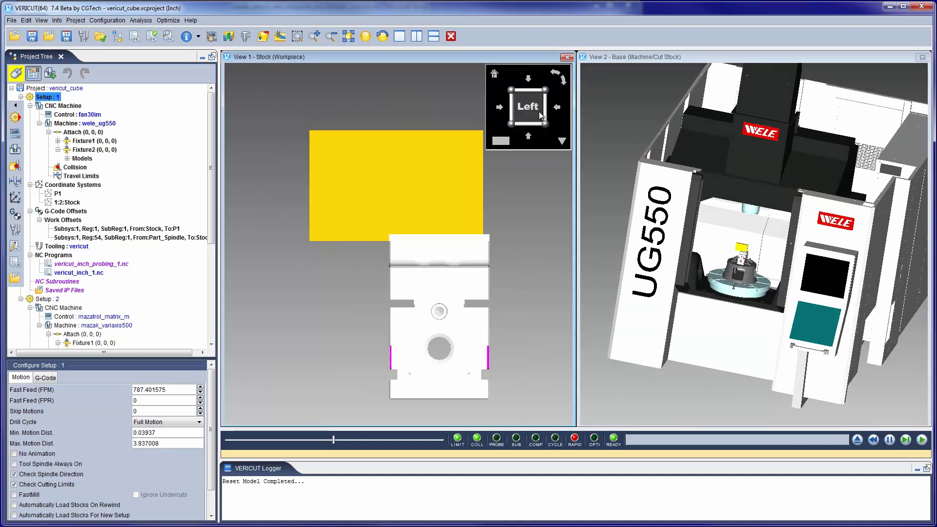
left_click(511, 123)
left_click(528, 81)
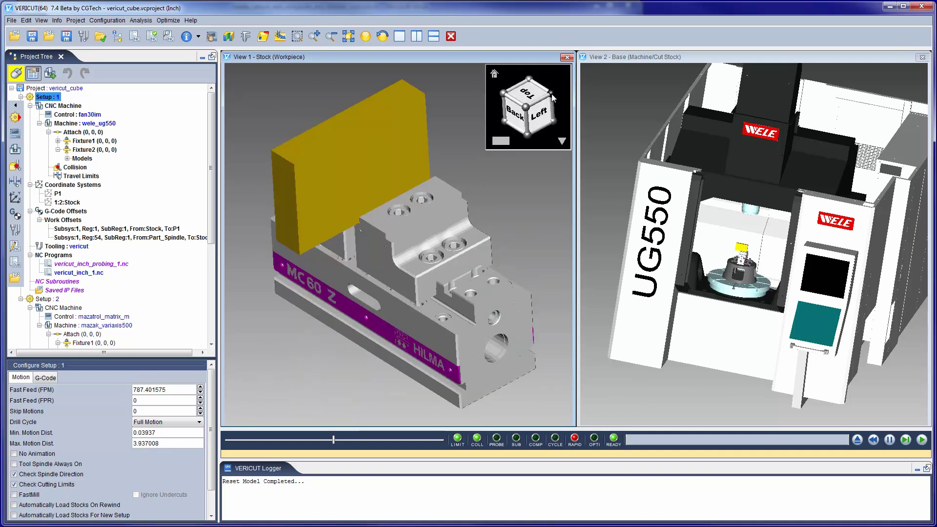
left_click(552, 95)
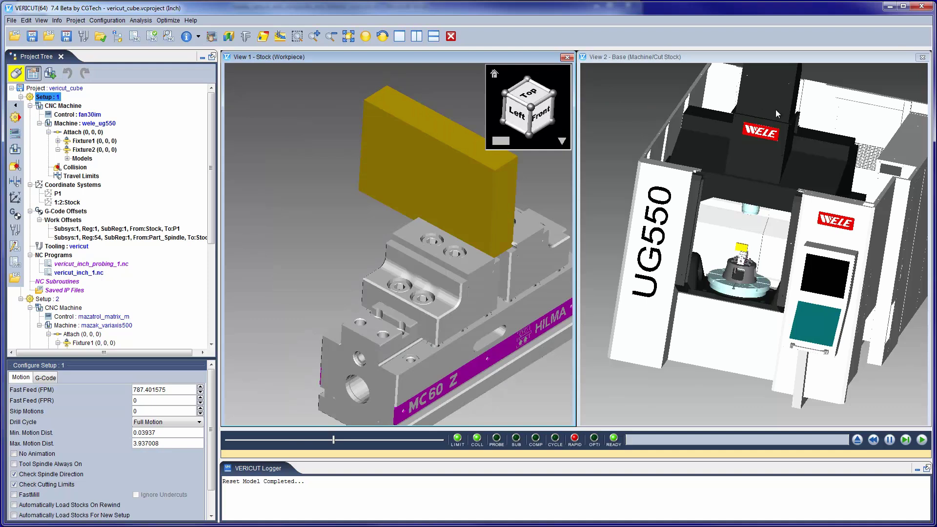
left_click(847, 110)
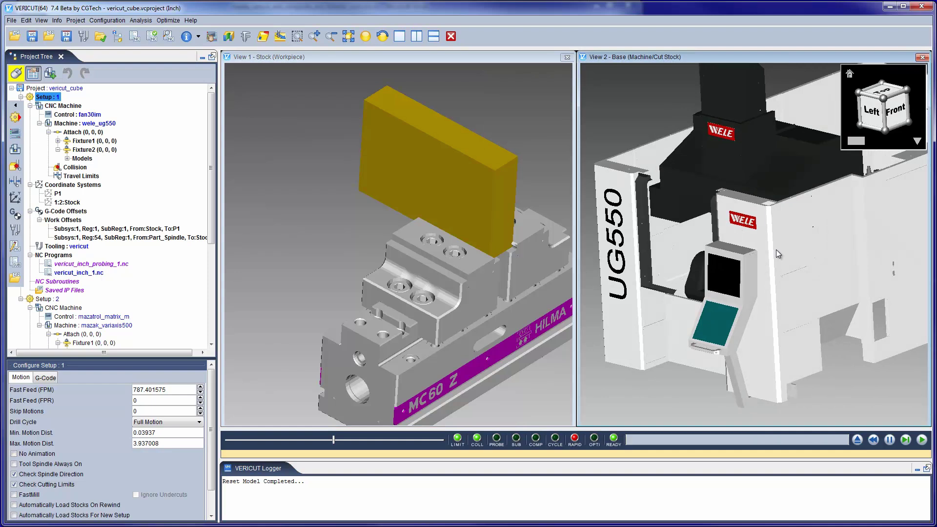
left_click(871, 112)
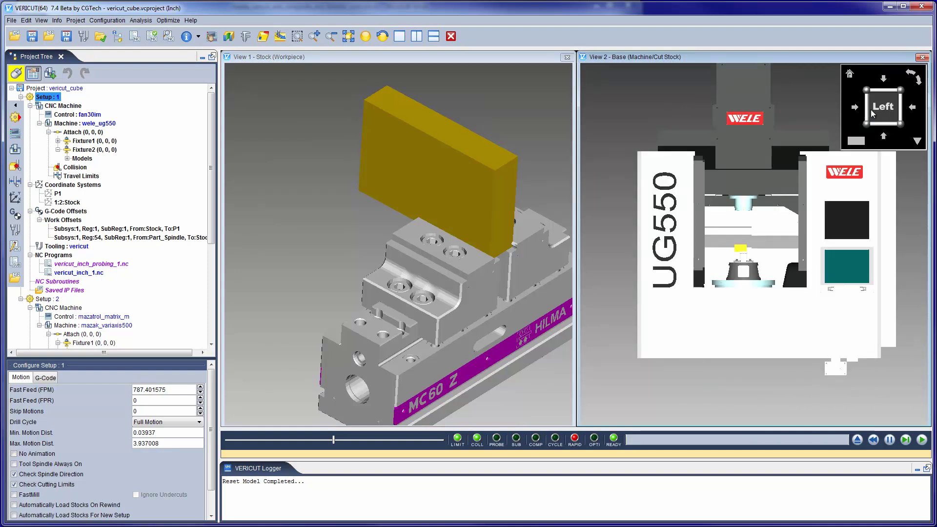
- Set View 2's current orientation as its front, orbit the machine, then return to Home
right_click(849, 74)
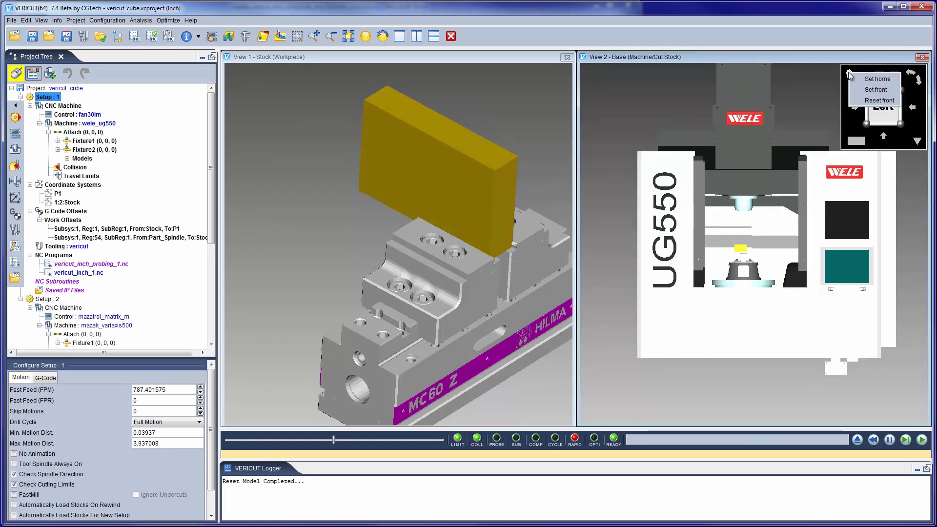
left_click(873, 91)
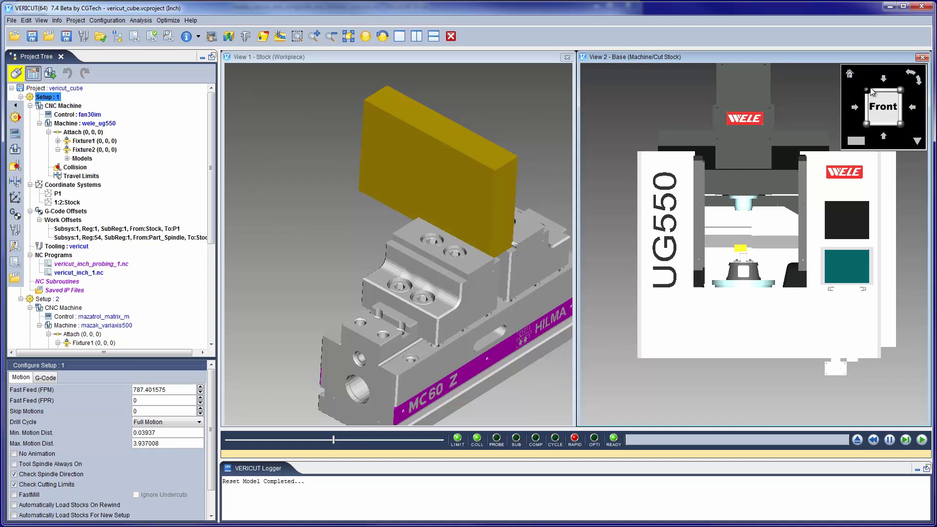
left_click_drag(836, 193, 819, 240)
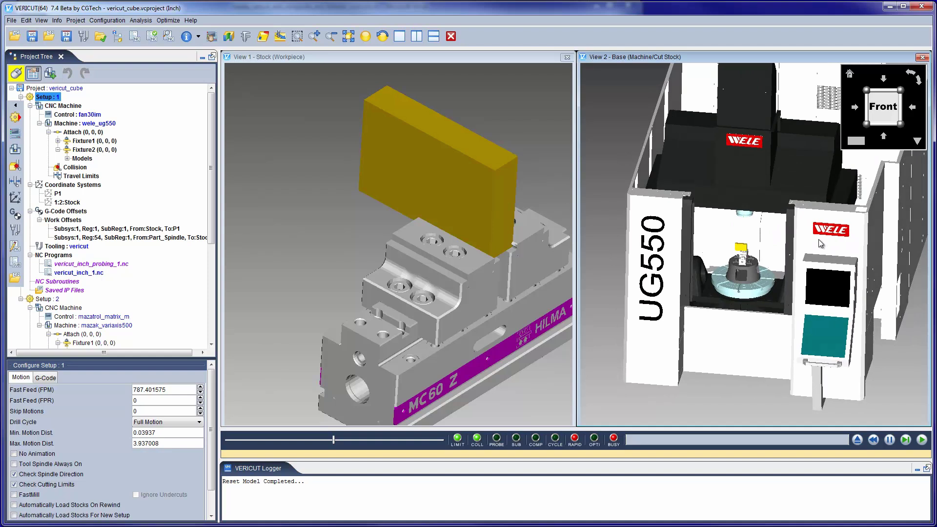
scroll(818, 238, "up", 2)
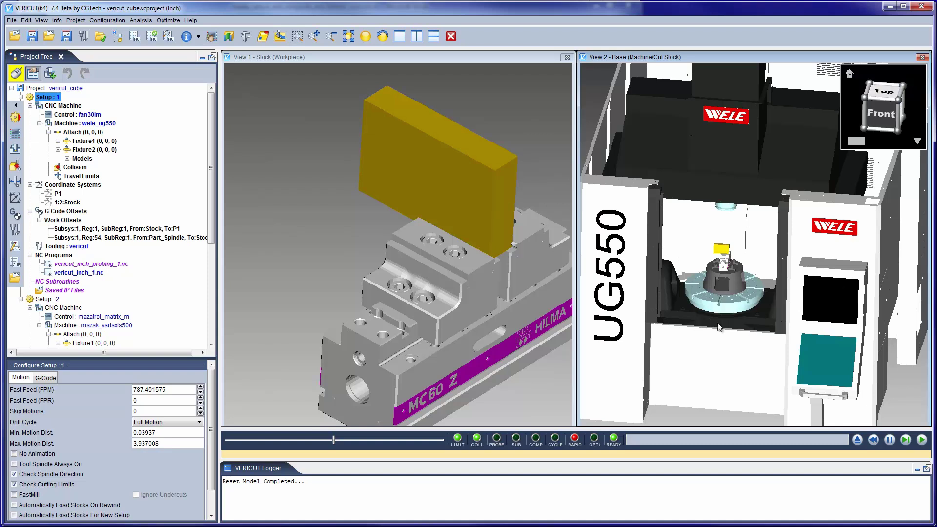
left_click_drag(719, 327, 615, 266, "ctrl")
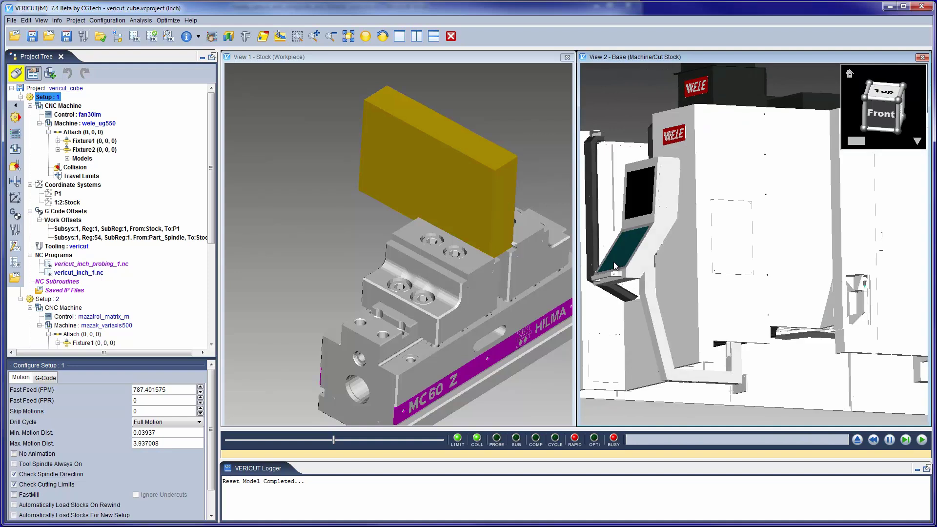
left_click(850, 74)
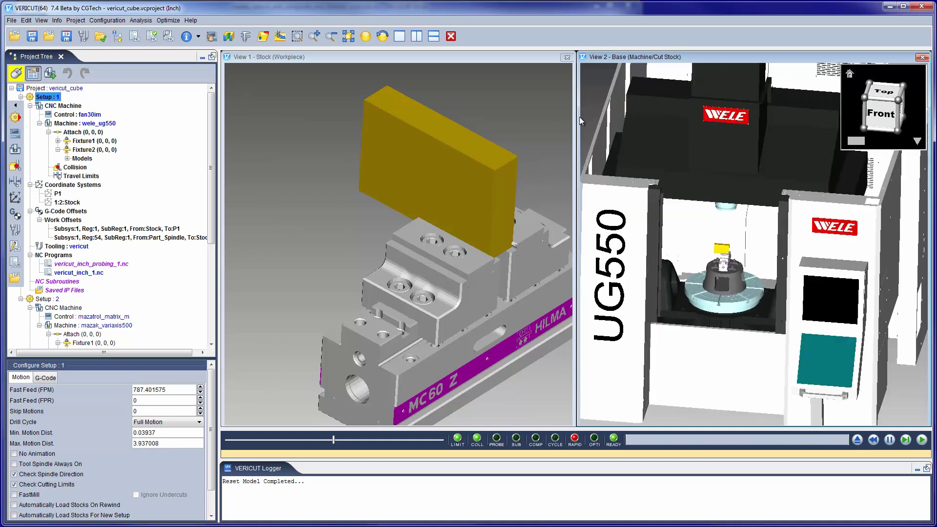
- Show View 1 from the front, roll it in-plane and back, view the right side, return to front
left_click(536, 134)
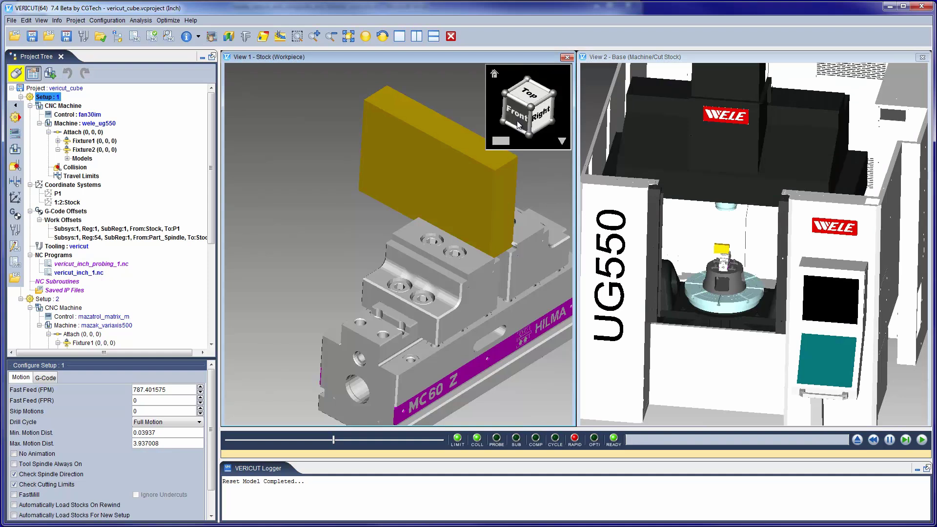
left_click(519, 122)
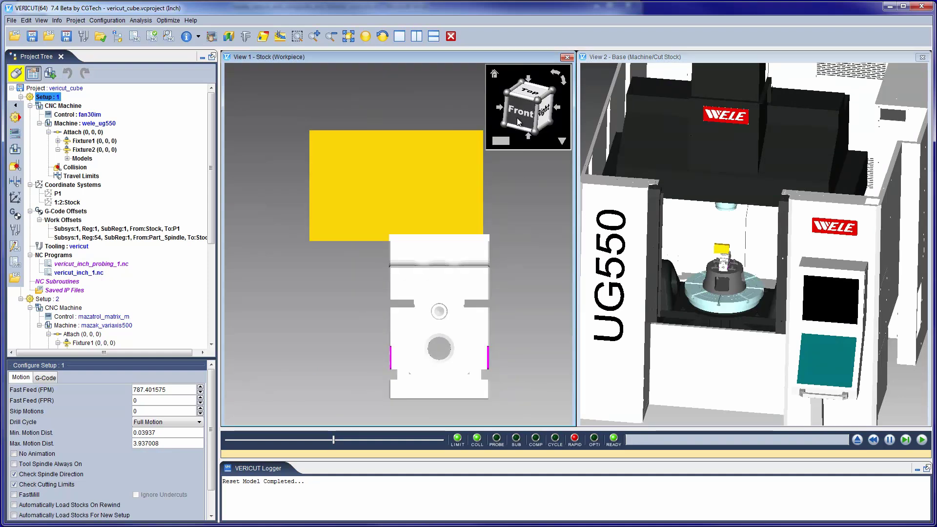
left_click(556, 75)
left_click(562, 80)
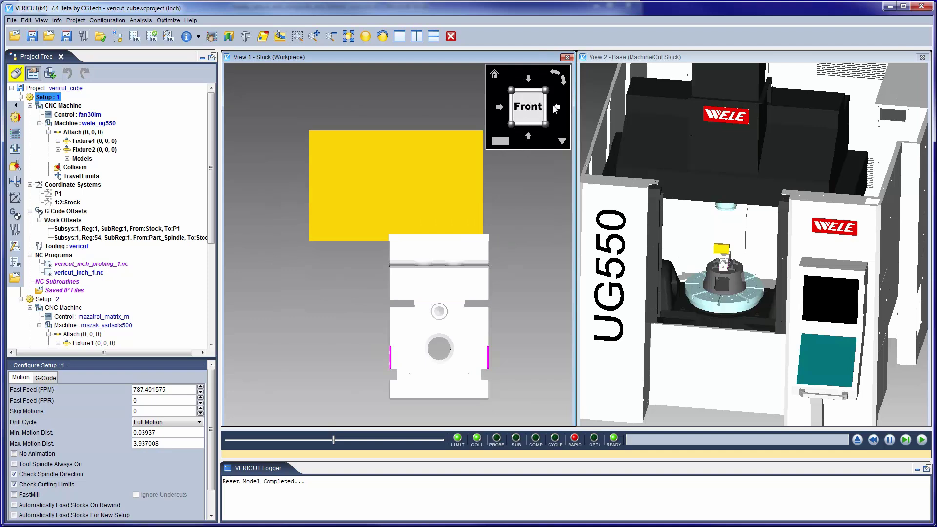
left_click(556, 107)
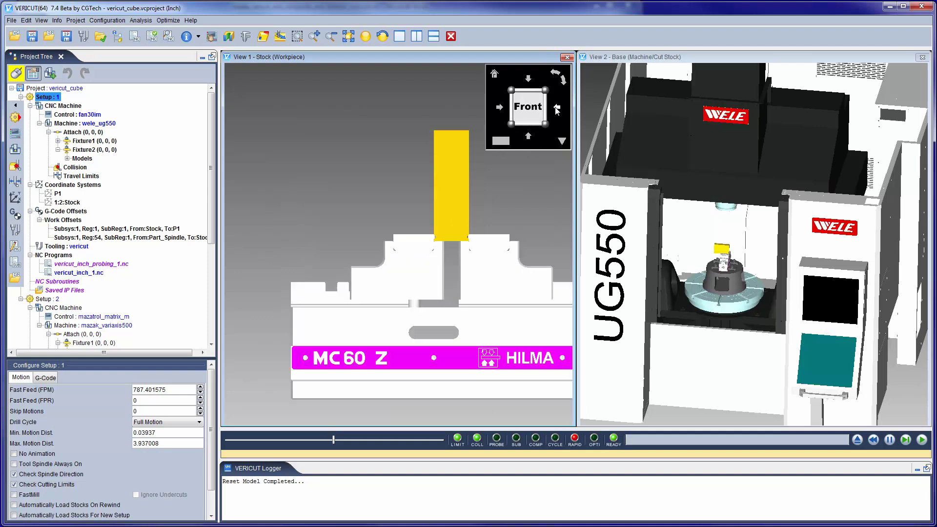
left_click(500, 112)
- Set the ViewCube rotation increment to 45 degrees, rotate View 1 45 degrees and back, then activate View 2
left_click(500, 140)
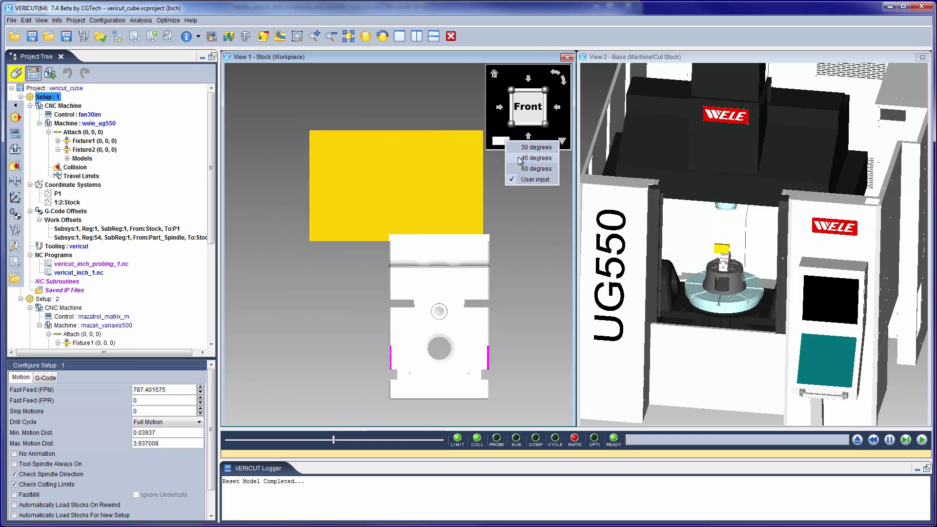
left_click(520, 159)
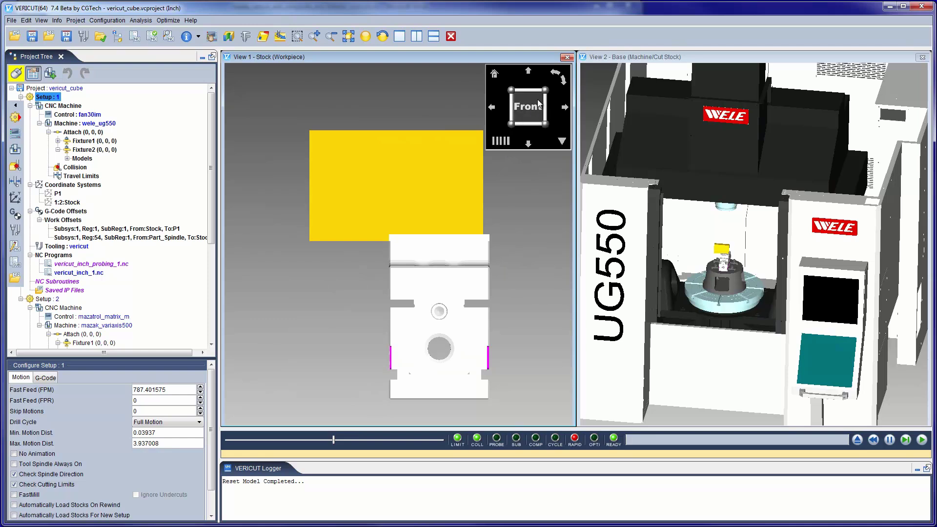
left_click(555, 75)
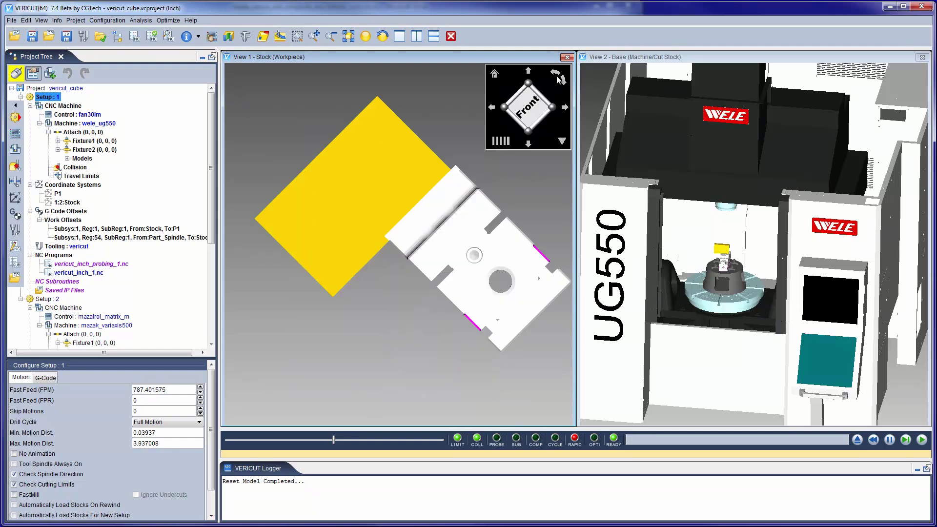
left_click(564, 83)
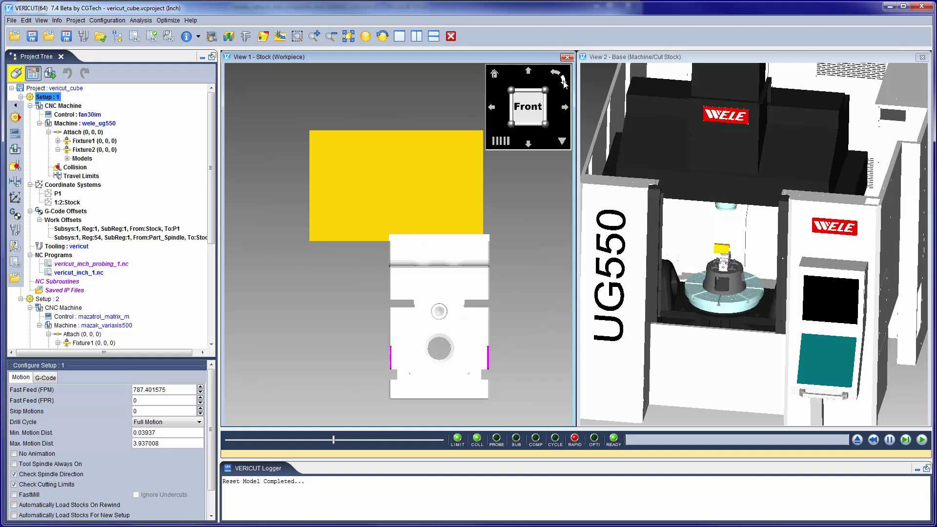
left_click(878, 114)
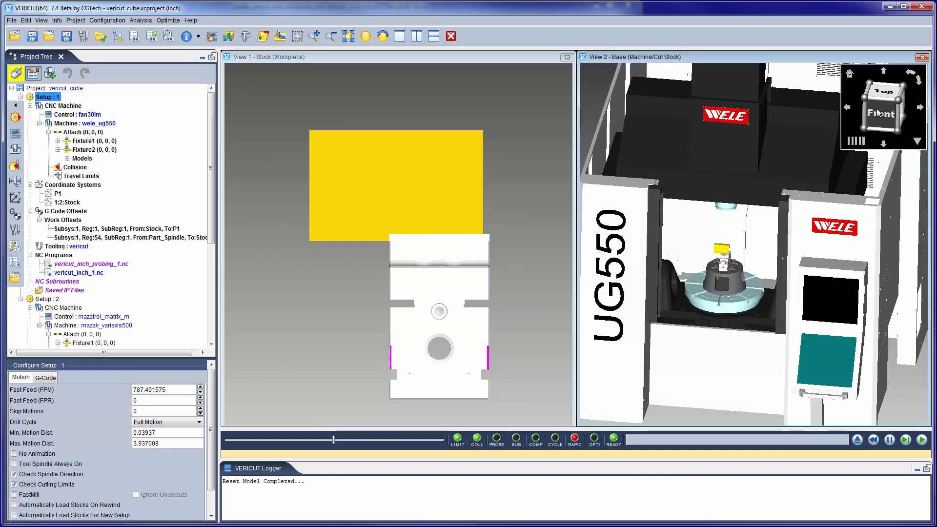
- Capture the current two-view arrangement as a saved layout
scroll(790, 250, "up", 4)
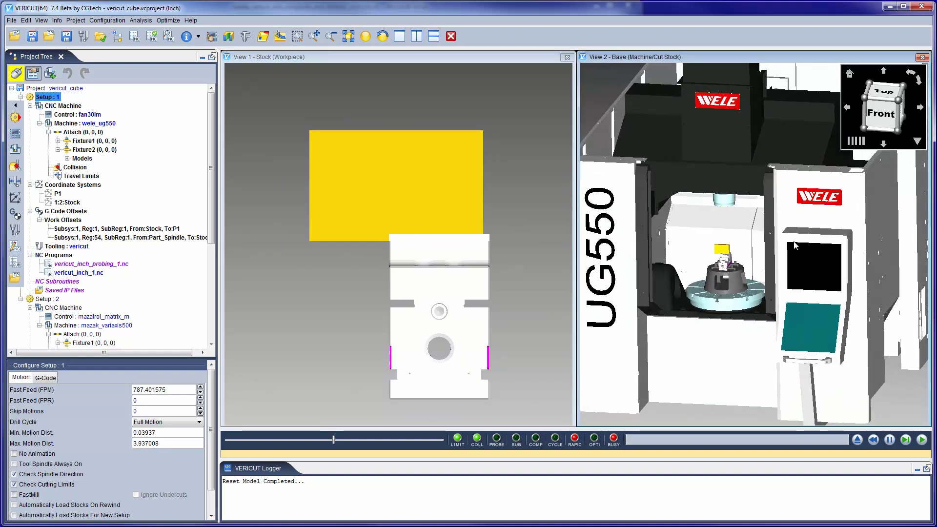
scroll(798, 225, "up", 2)
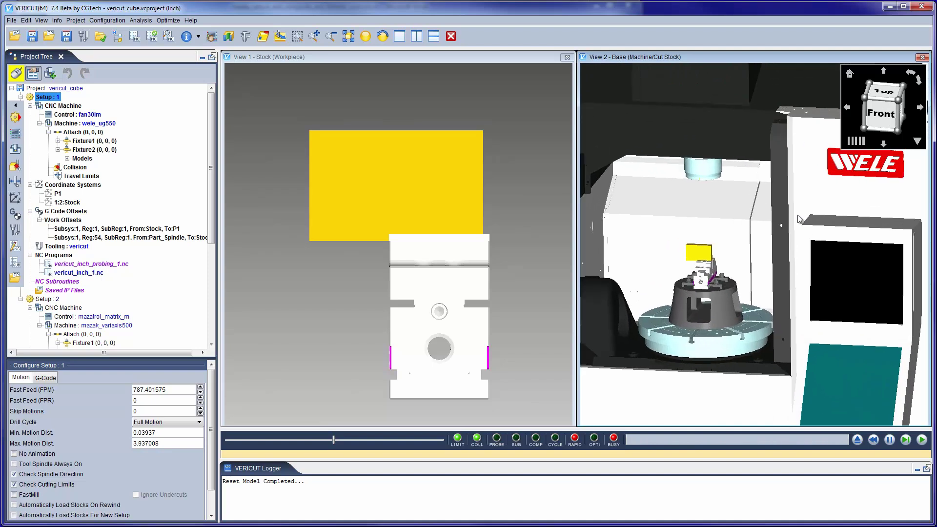
left_click(917, 142)
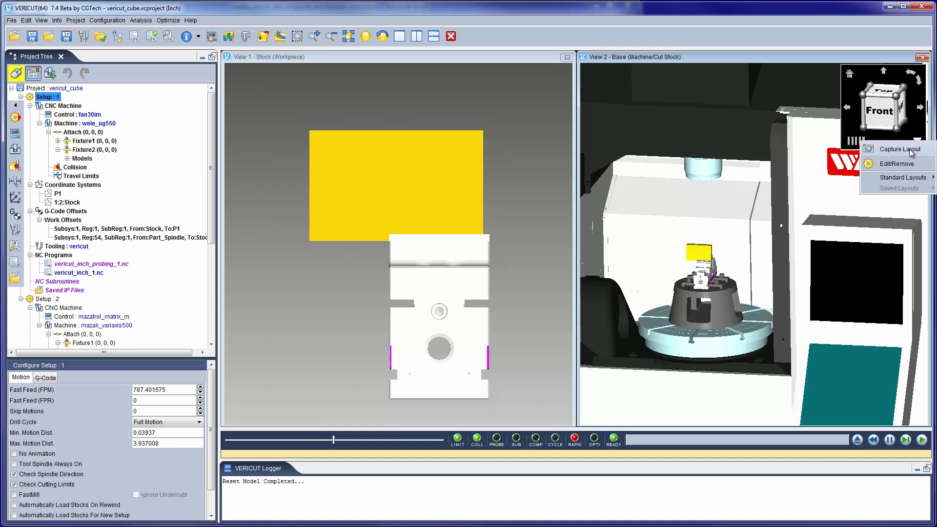
left_click(910, 153)
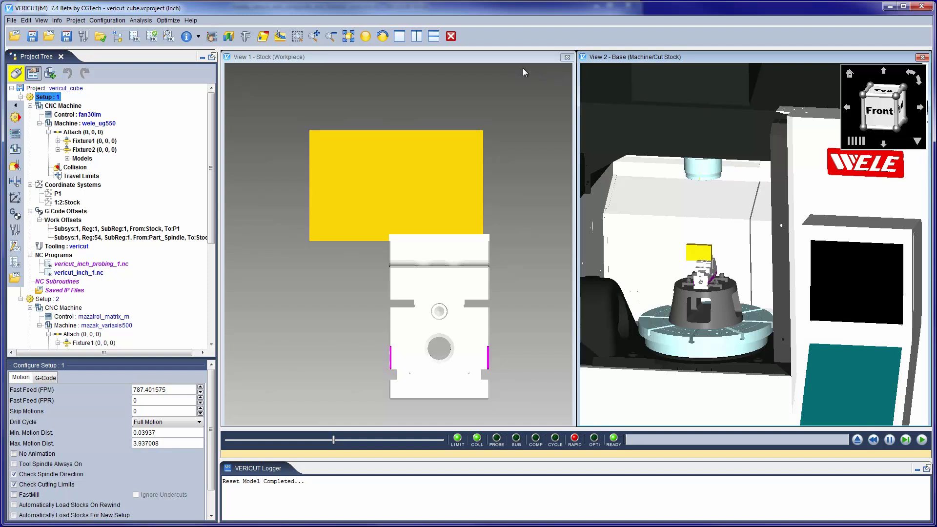
- Switch to a single View 1, orbit it, then restore the saved two-view layout
left_click(399, 36)
left_click_drag(463, 164, 592, 209)
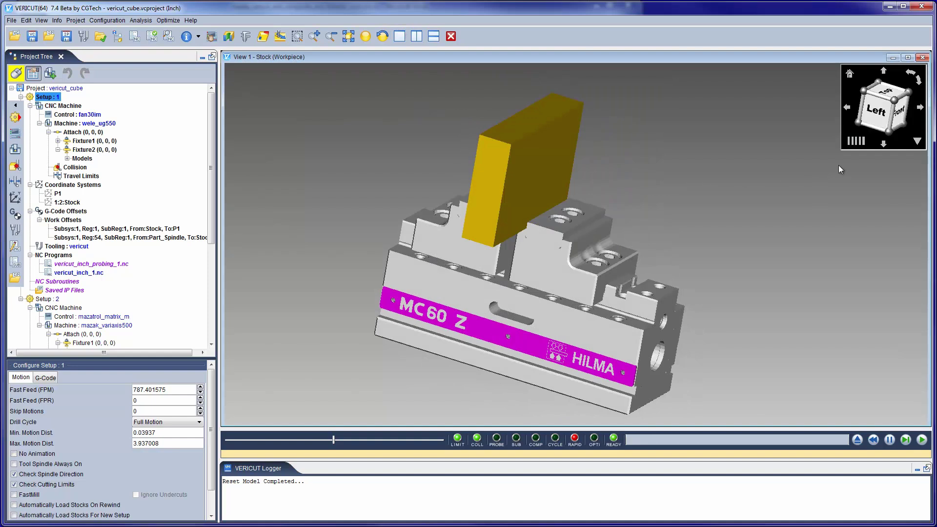
left_click(917, 141)
mouse_move(903, 189)
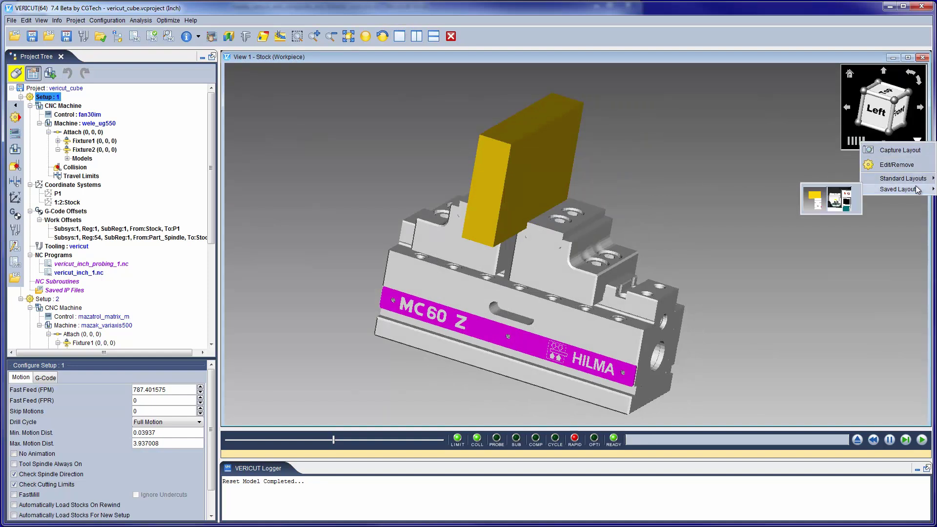
left_click(839, 199)
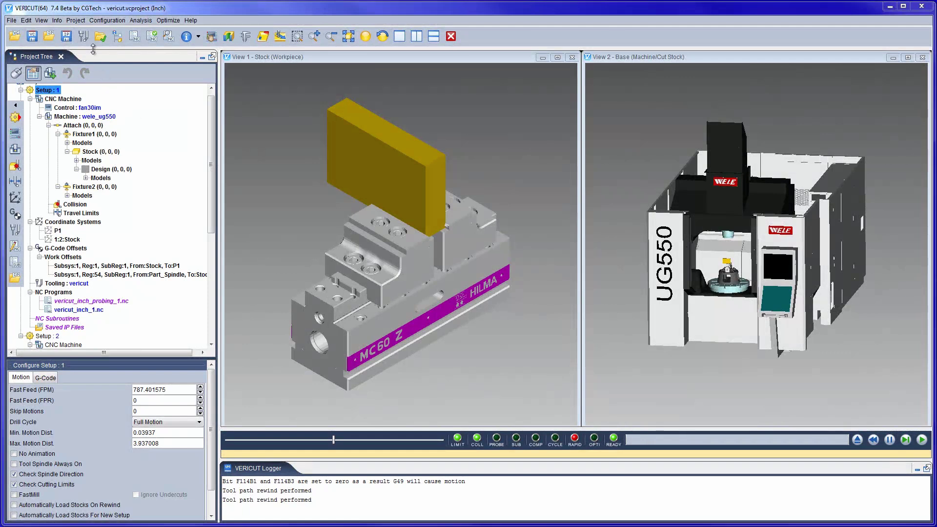
left_click(84, 35)
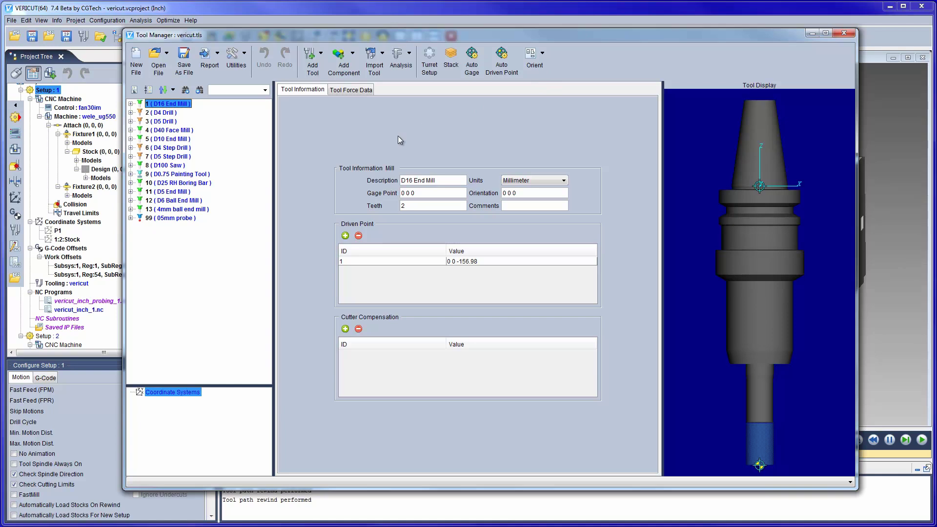
- Expand tool 13 in the vericut.tls tool tree to inspect its holder and cutter, then collapse it
left_click(131, 209)
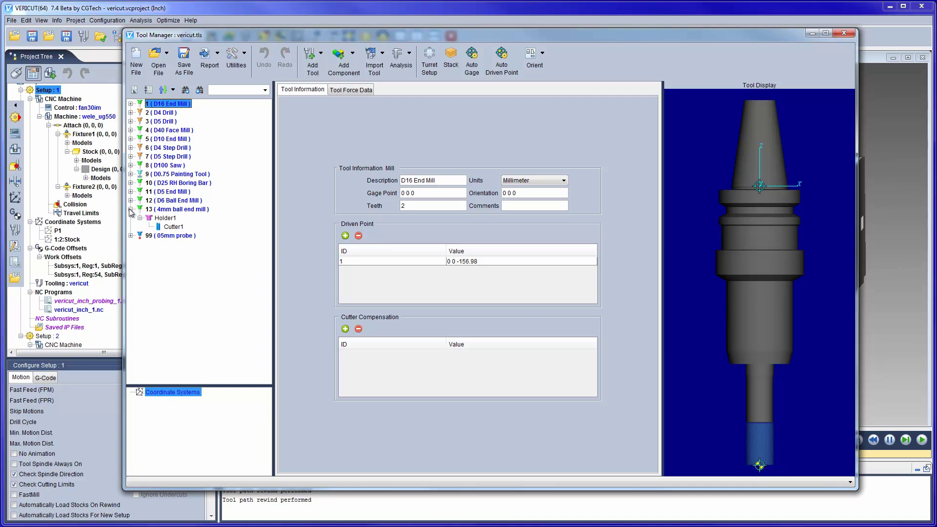
left_click(130, 210)
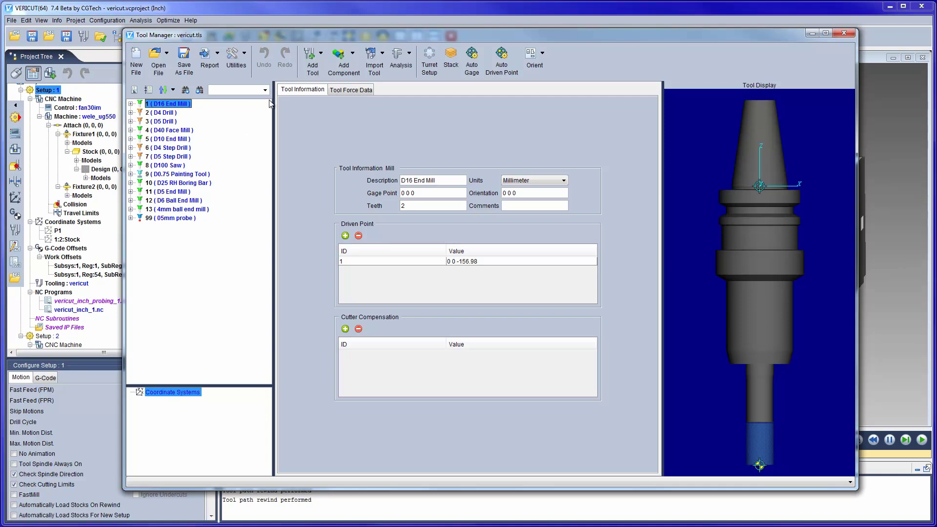
- Add a new mill tool 14 whose holder references tool 2 from the holders library
left_click(322, 54)
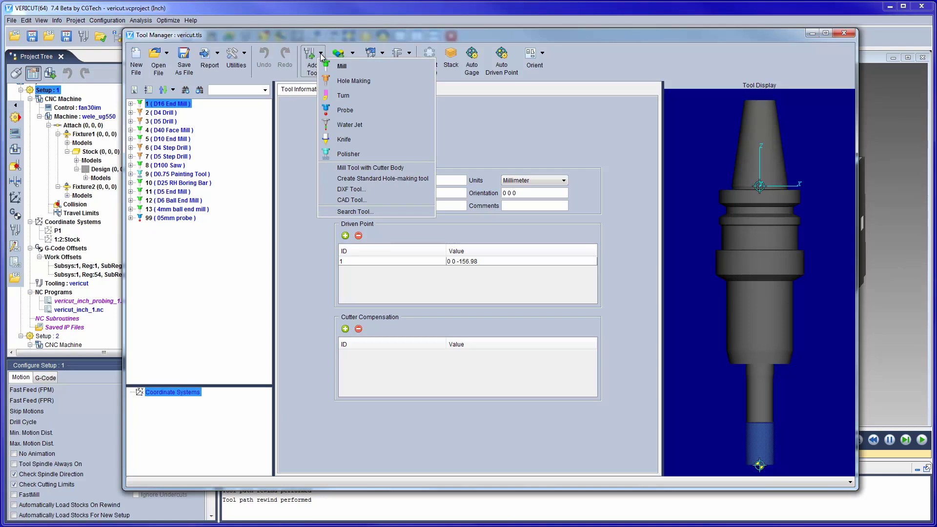
left_click(342, 68)
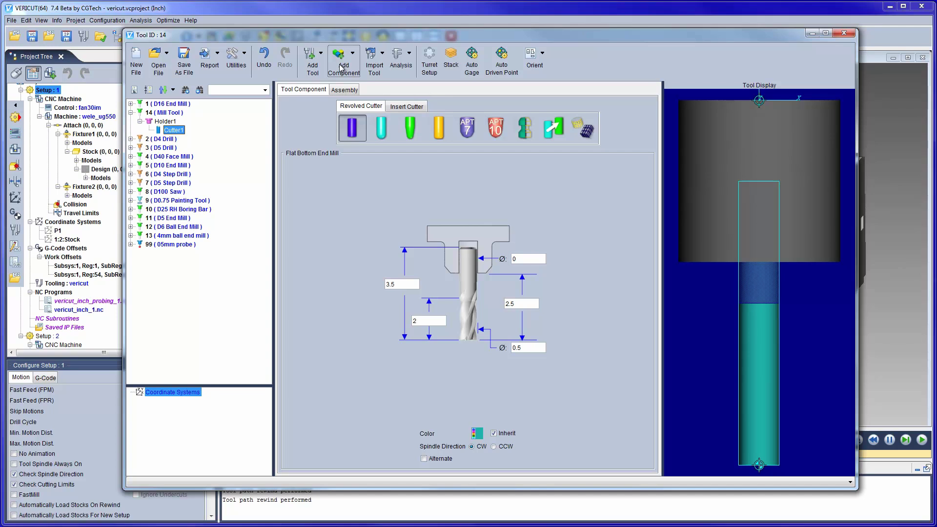
left_click(166, 121)
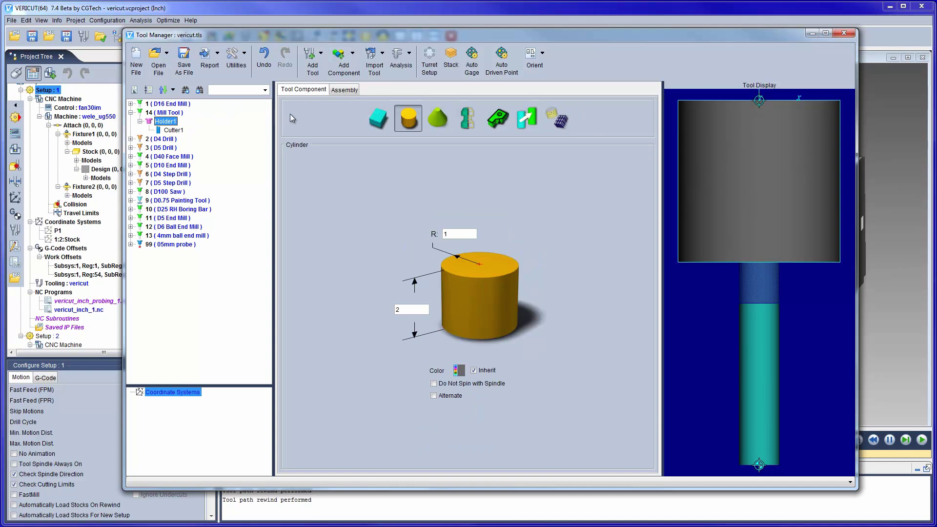
left_click(525, 120)
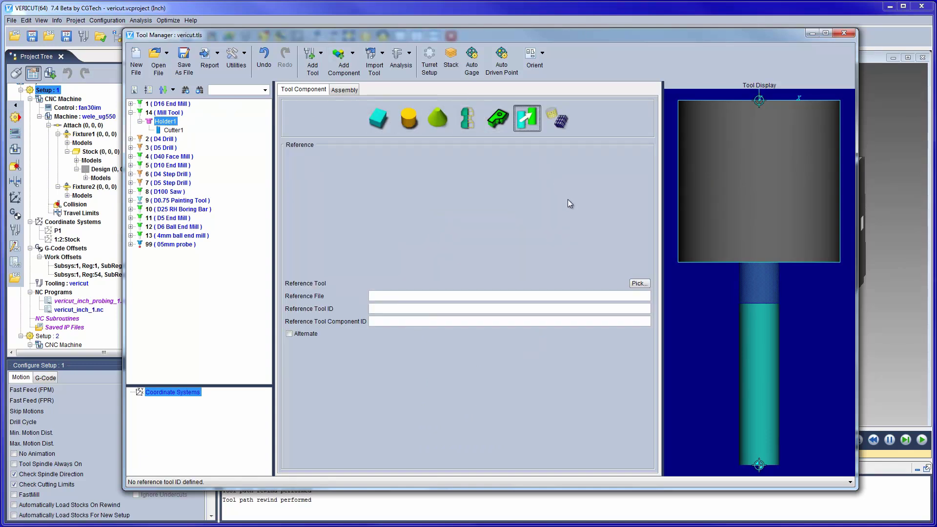
left_click(639, 284)
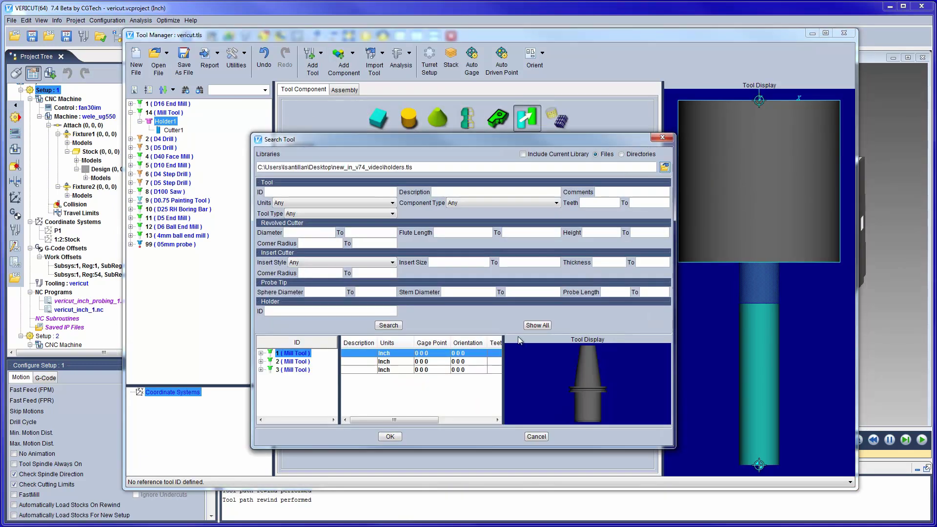
left_click(317, 361)
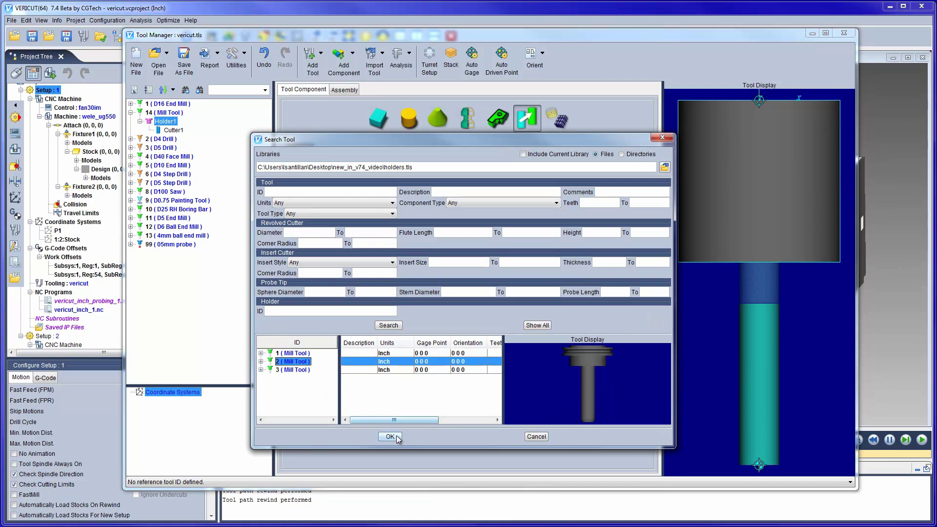
left_click(390, 436)
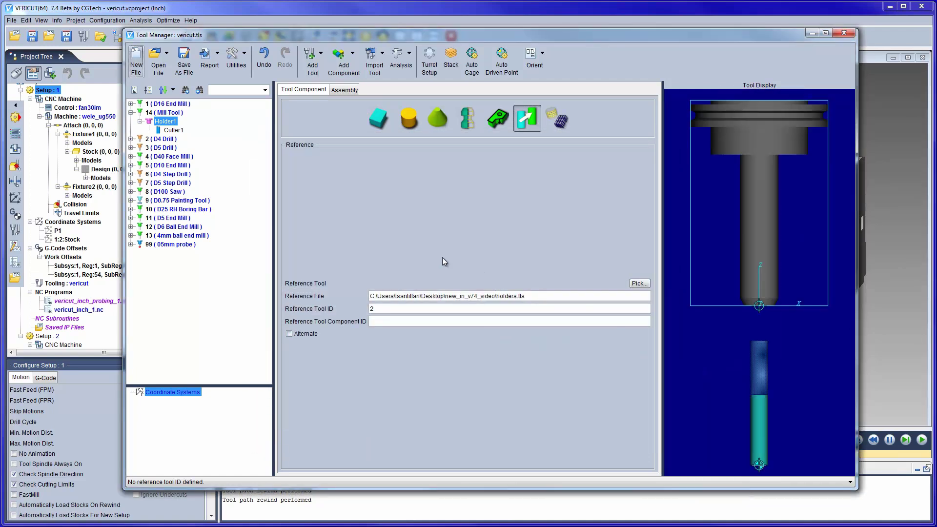
- Give the cutter a 0.375 diameter, flute length 1, and length values 2 and 1.5
left_click(178, 131)
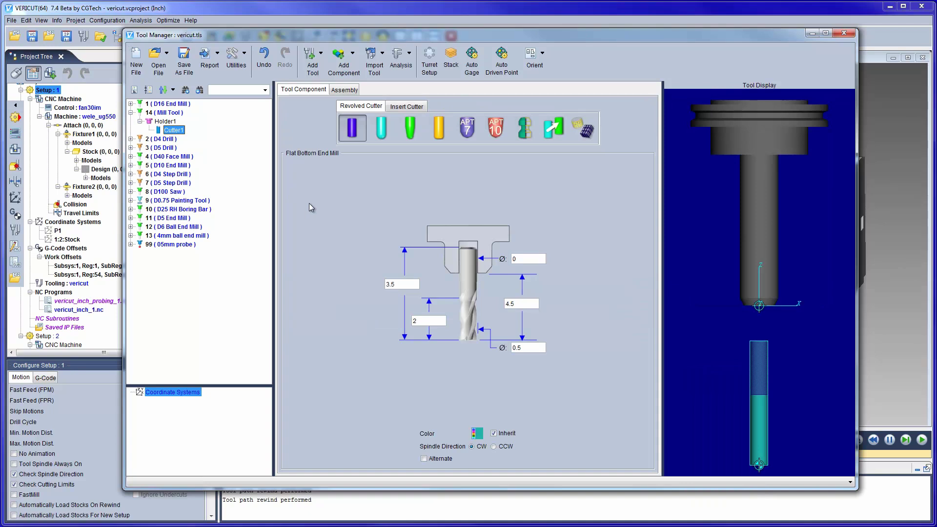
double_click(520, 347)
type("0.375")
double_click(429, 320)
type("1")
double_click(401, 284)
type("2")
double_click(521, 304)
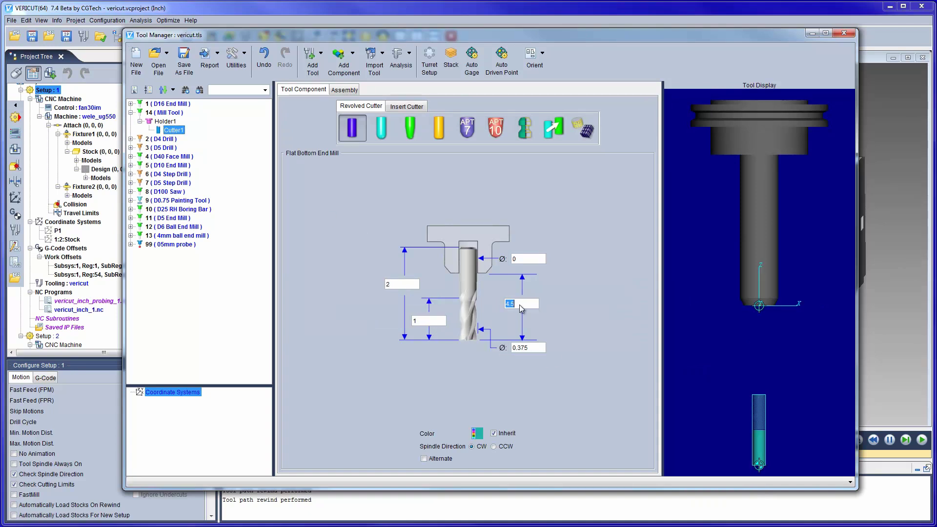
type("1.5")
key("Return")
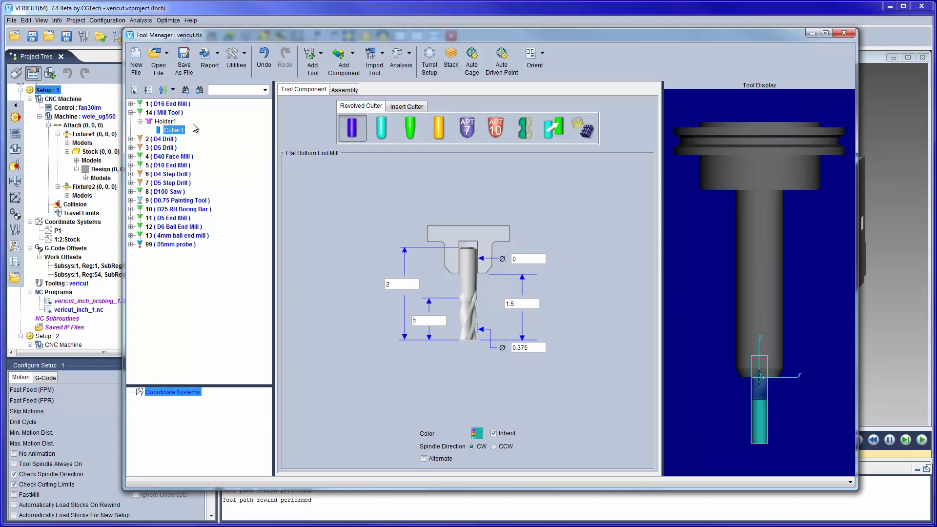
- Describe tool 14 as 3/8 ENDMILL and auto-calculate its driven point and gage point
left_click(172, 113)
left_click(416, 179)
type("3/8 ENDMILL")
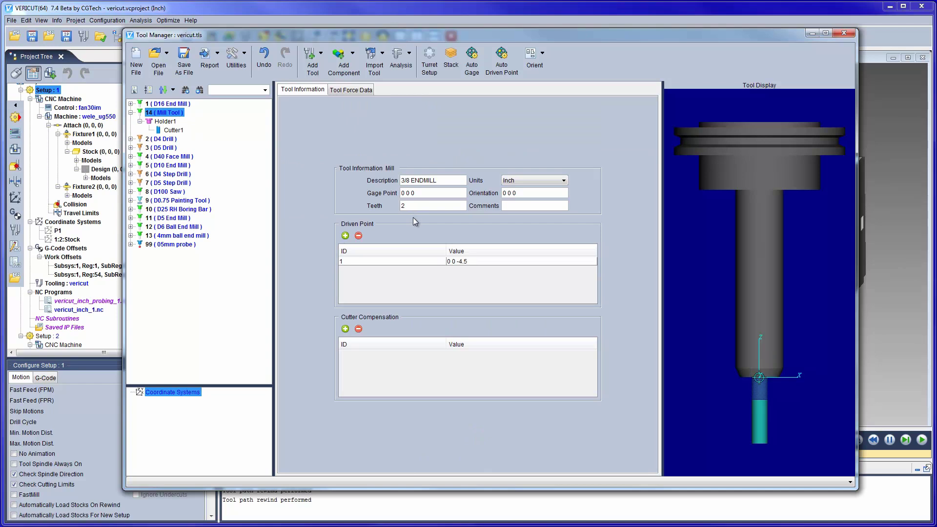
left_click(419, 264)
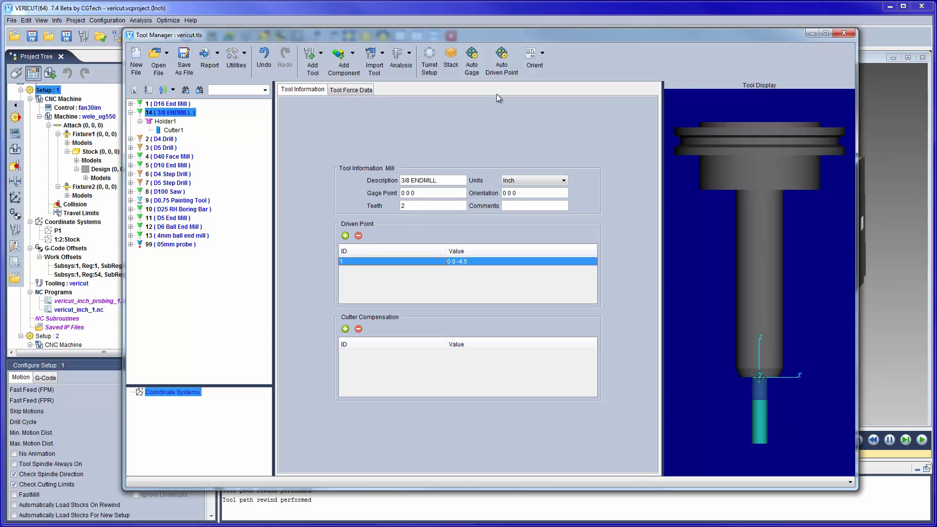
left_click(501, 59)
left_click(473, 59)
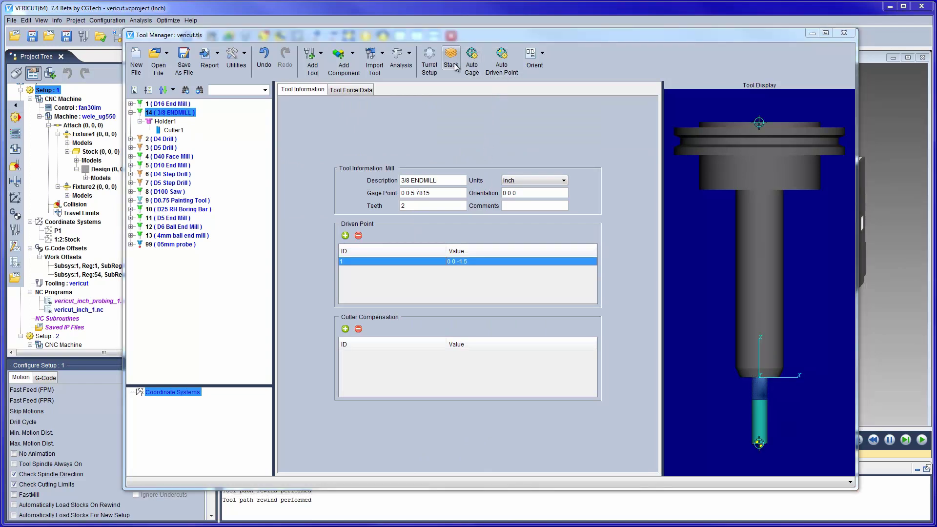
- Add hole-making tool 15 with its holder referencing tool 2 from holders.tls, and fit the tool preview
left_click(322, 53)
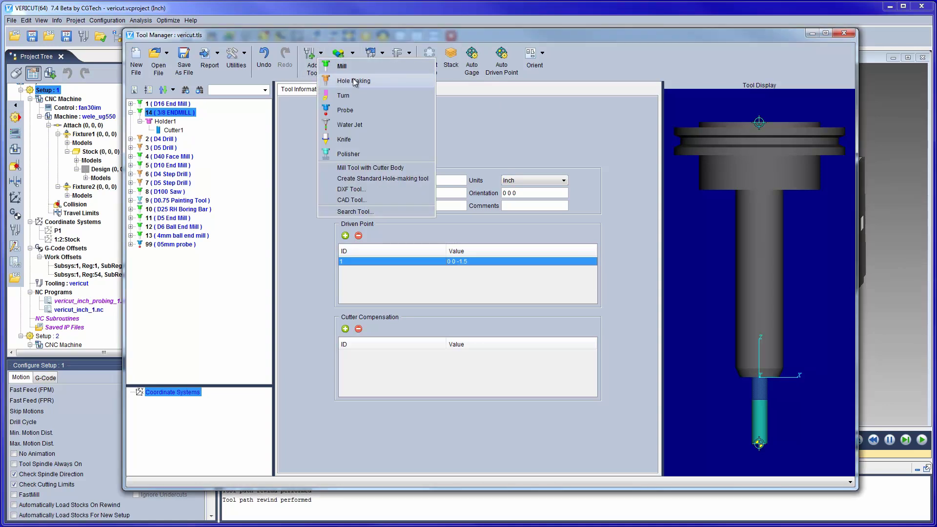
left_click(359, 77)
left_click(166, 147)
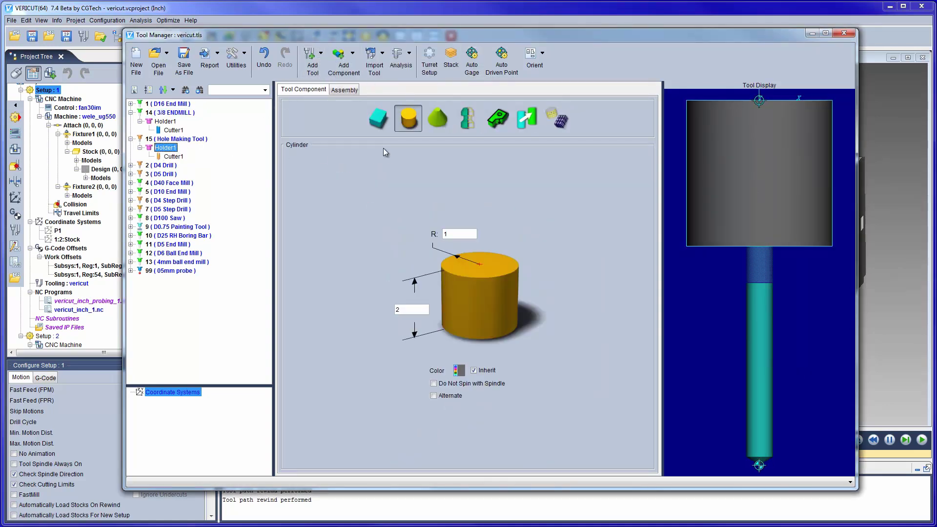
left_click(527, 117)
left_click(639, 283)
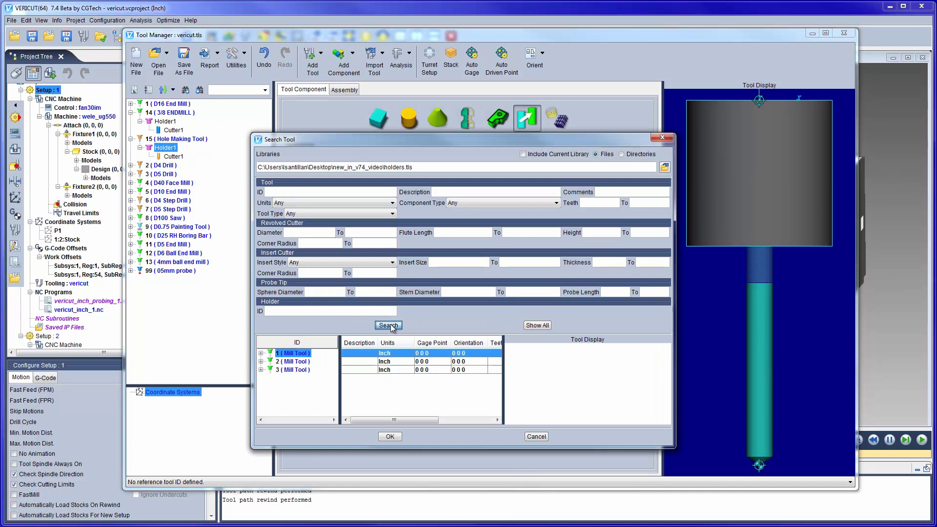
left_click(299, 361)
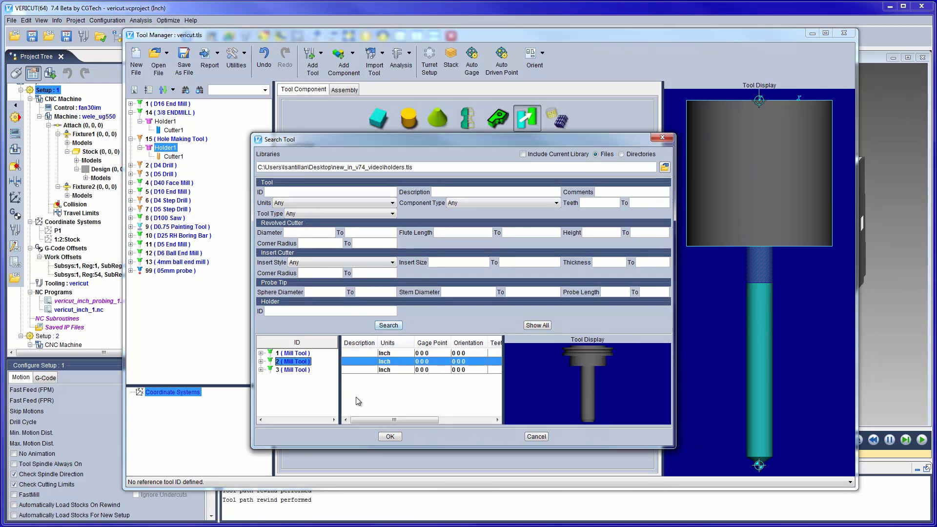
left_click(390, 436)
right_click(708, 368)
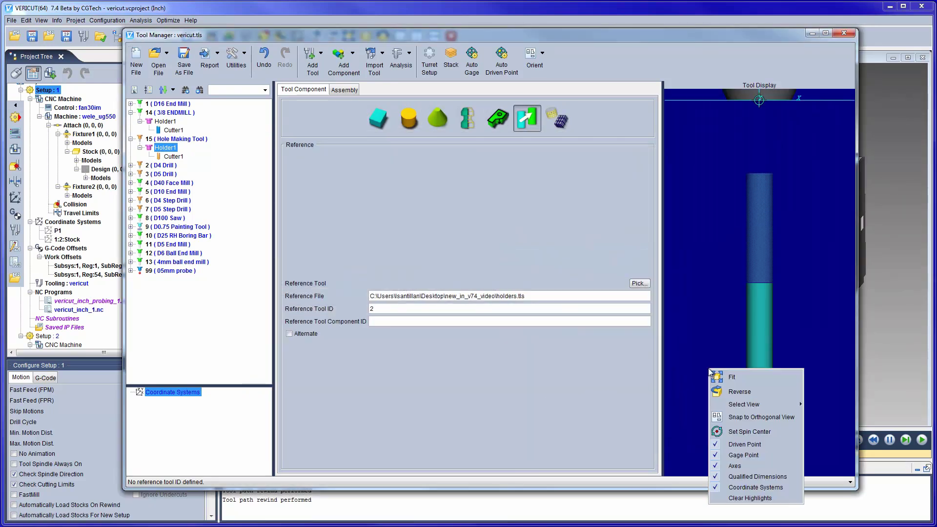
left_click(721, 374)
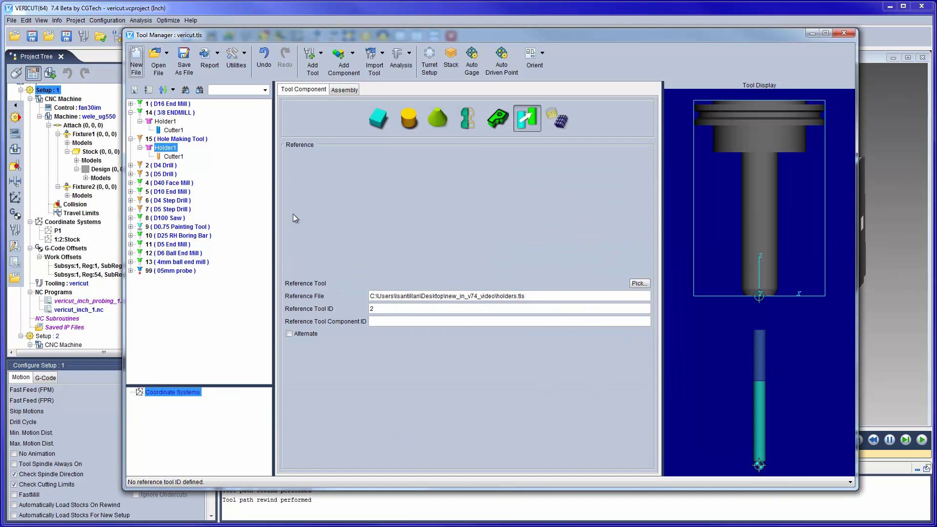
left_click(181, 158)
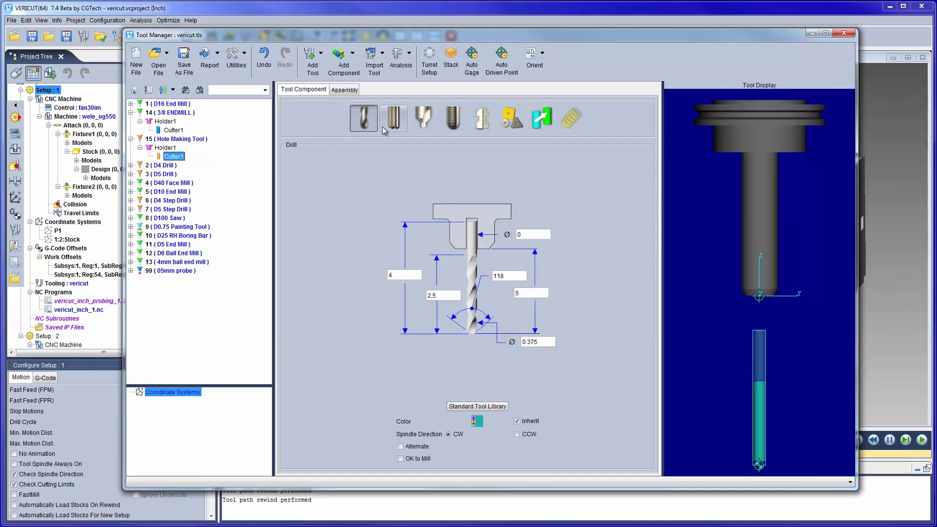
- Change tool 15's cutter to a reamer and load the 1/4 size from the Standard Tool Library
left_click(399, 122)
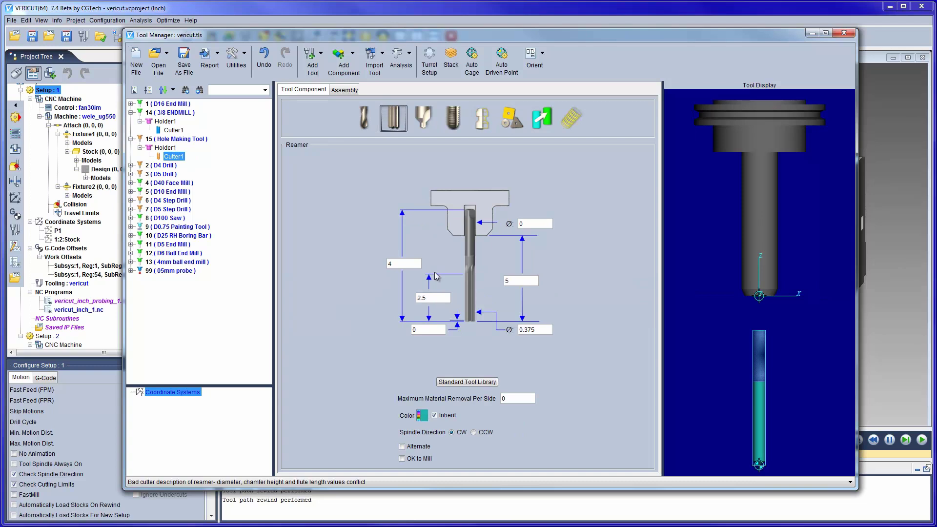
left_click(468, 382)
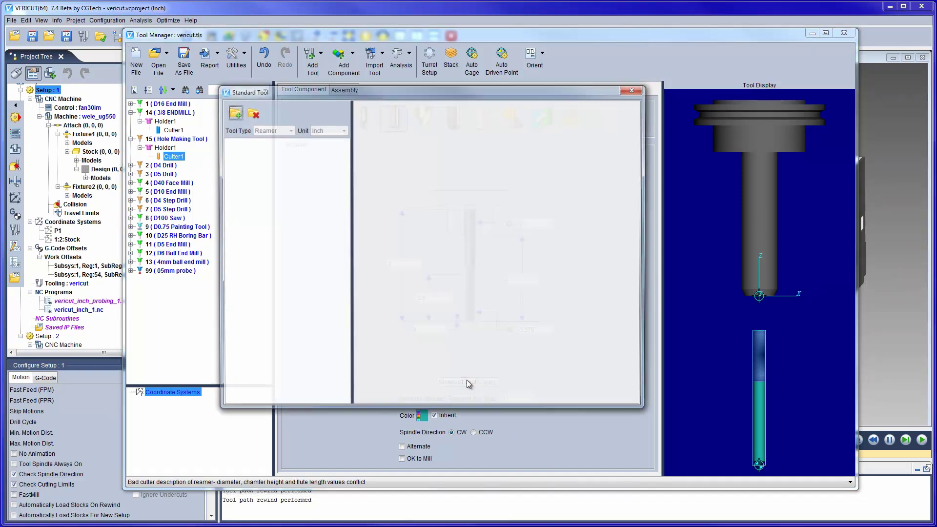
left_click_drag(639, 186, 632, 302)
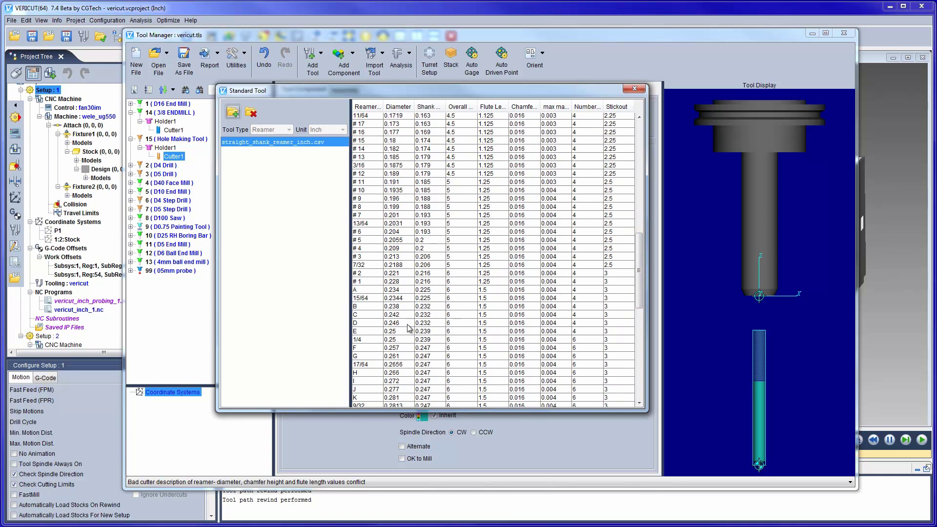
left_click(370, 340)
double_click(370, 340)
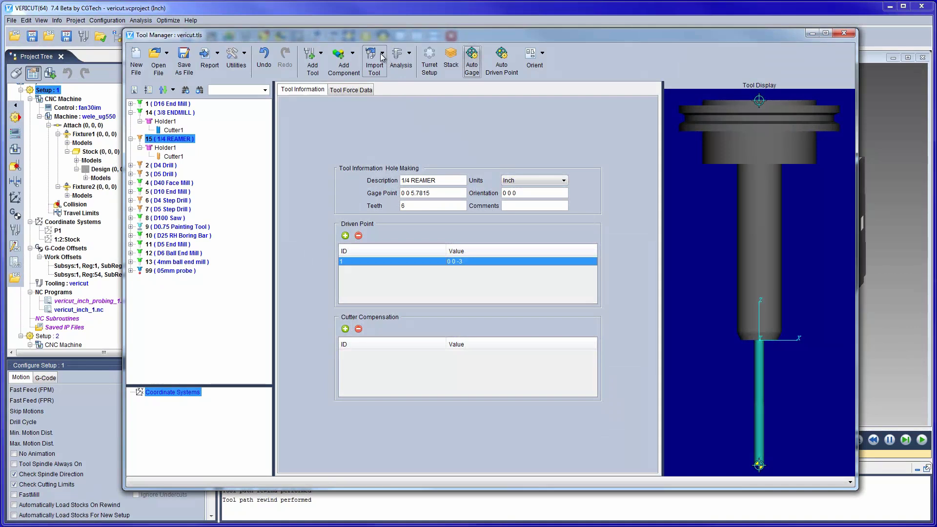
- Import only Tool 9 (382813) from the NOVO file, excluding 382800 and 382811, and view it
left_click(382, 55)
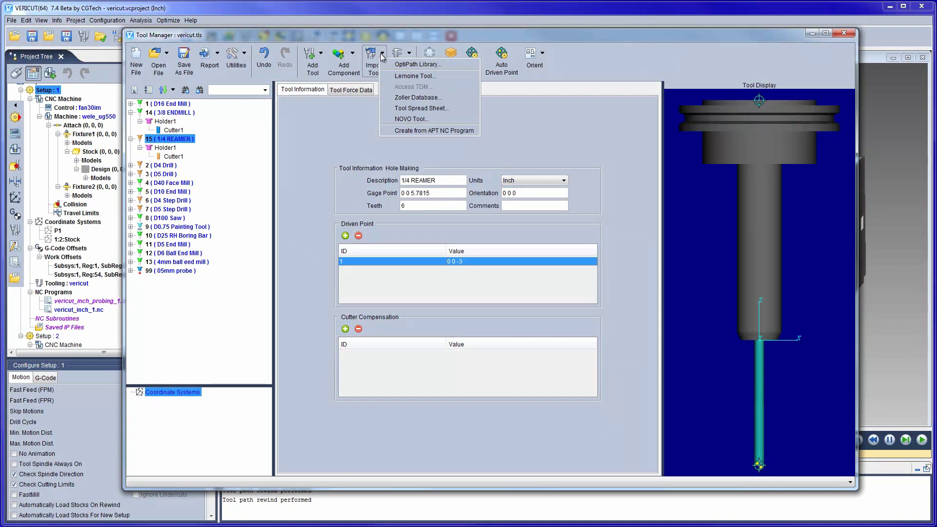
left_click(405, 121)
left_click(537, 268)
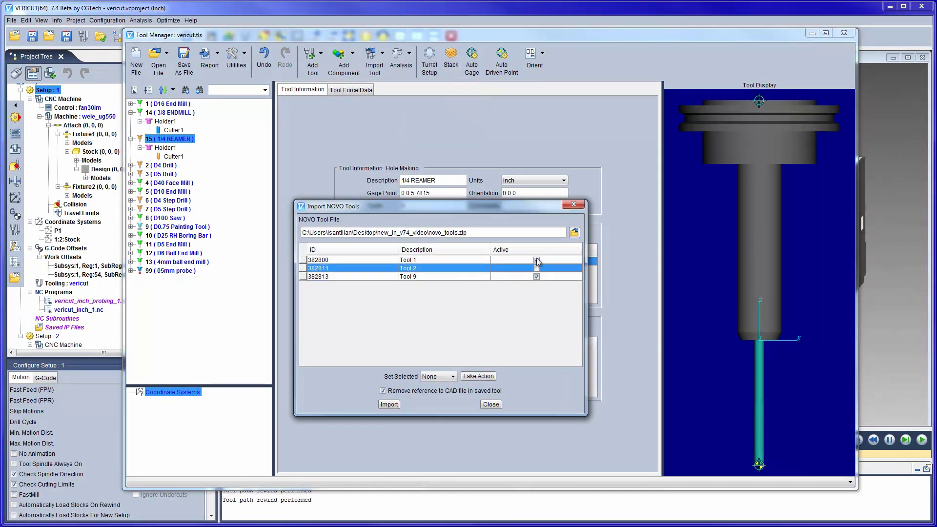
left_click(537, 261)
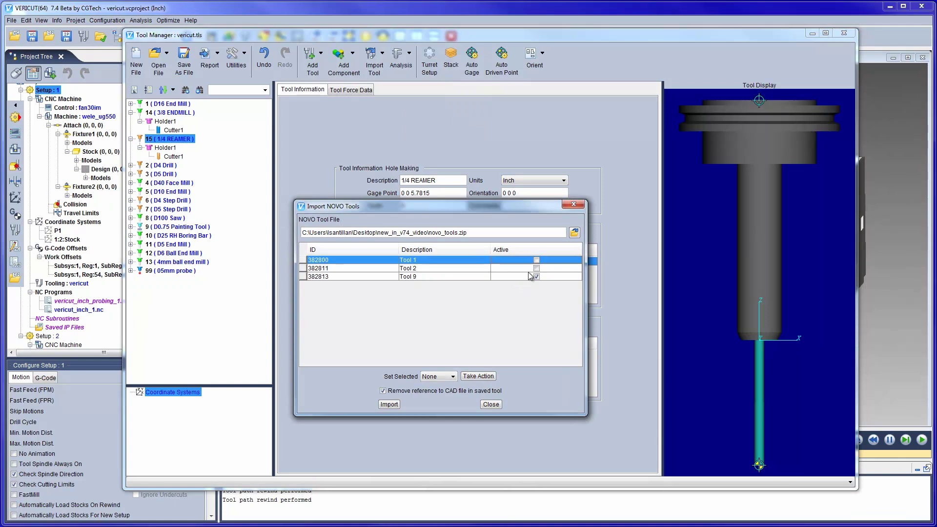
left_click(450, 278)
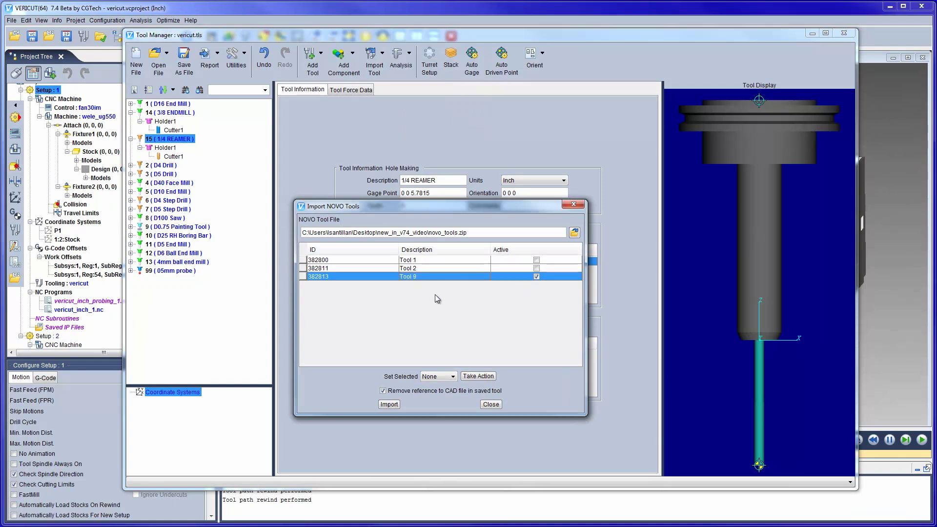
left_click(389, 404)
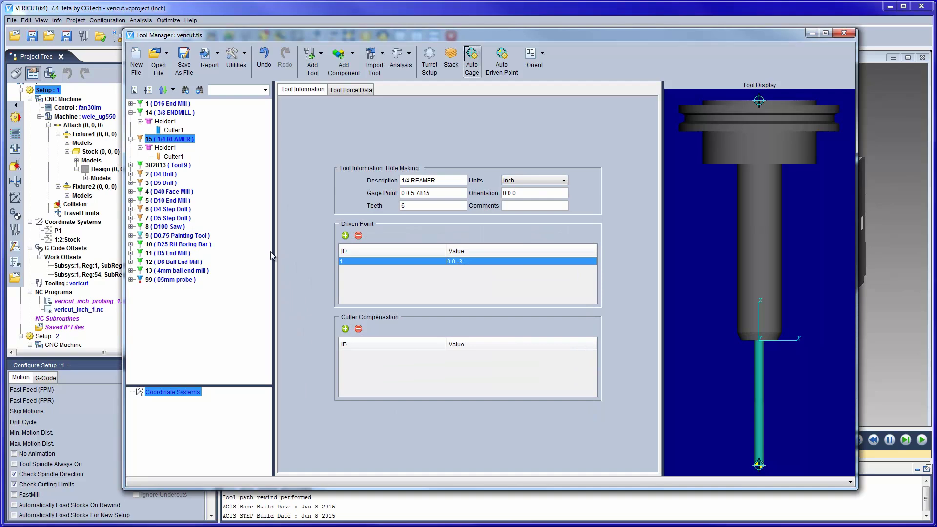
left_click(161, 165)
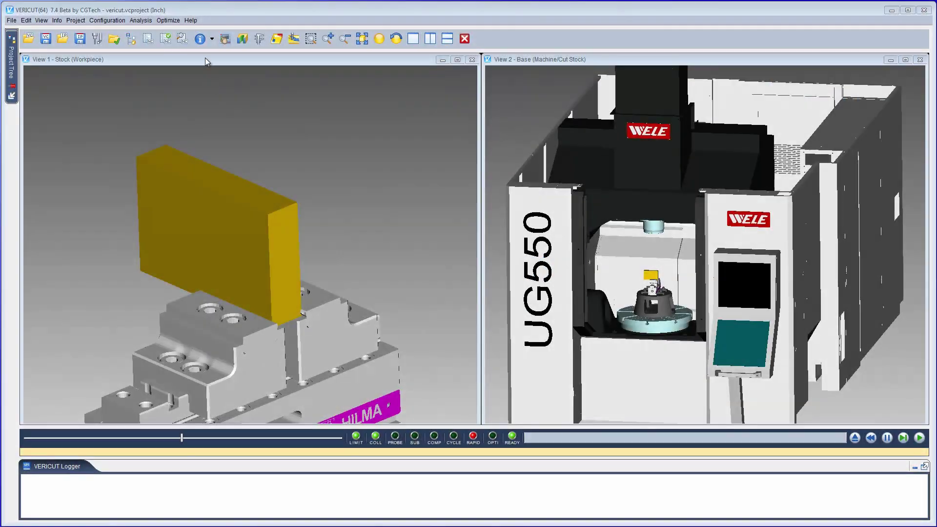
- Open the Status window, run the simulation, and expand the Status section list
left_click(200, 39)
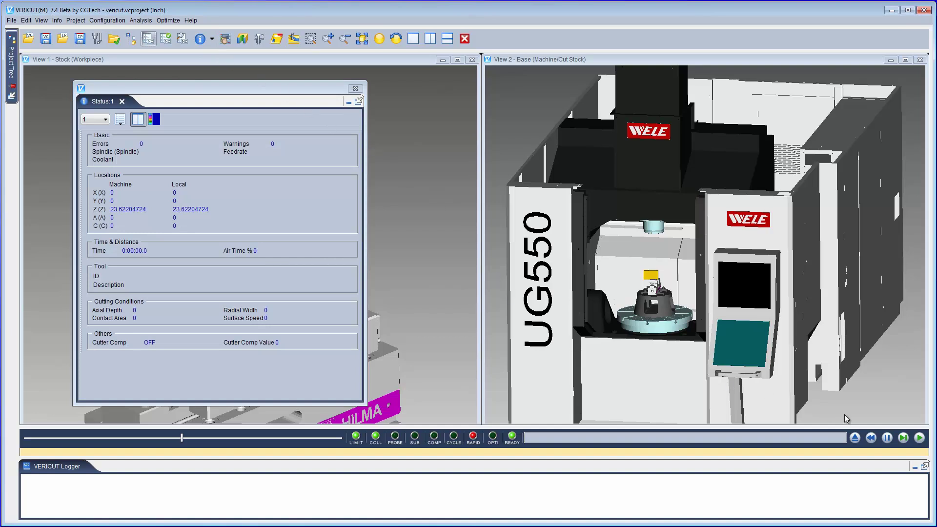
left_click(919, 438)
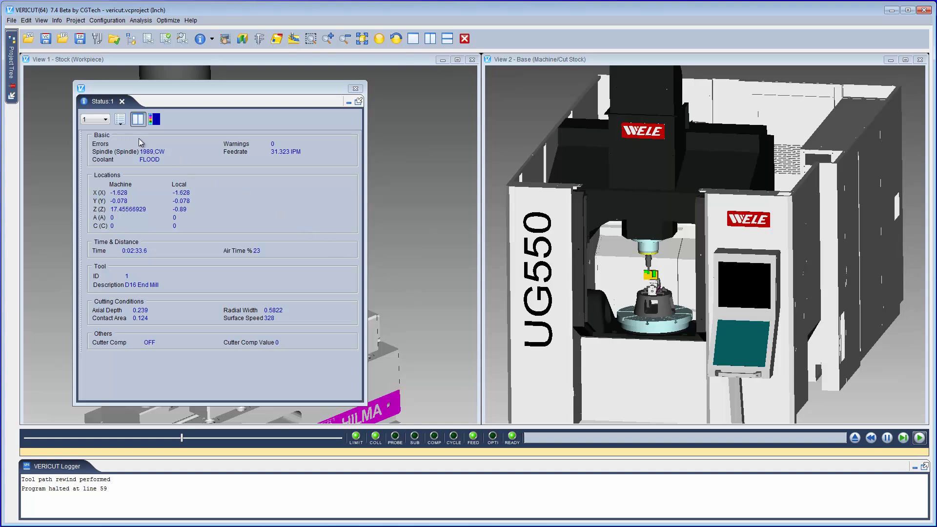
left_click(121, 121)
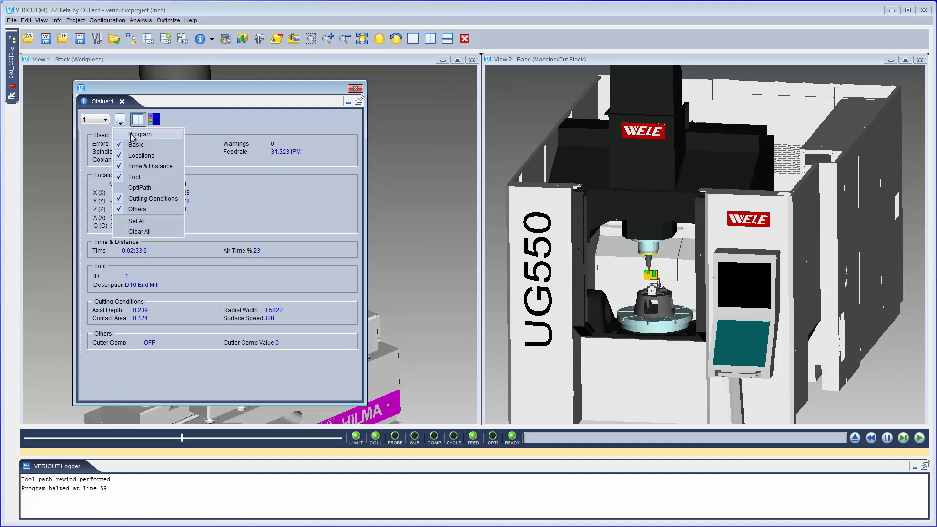
- Add the Program section and the Part_Spindle field under Basic to Status
left_click(132, 136)
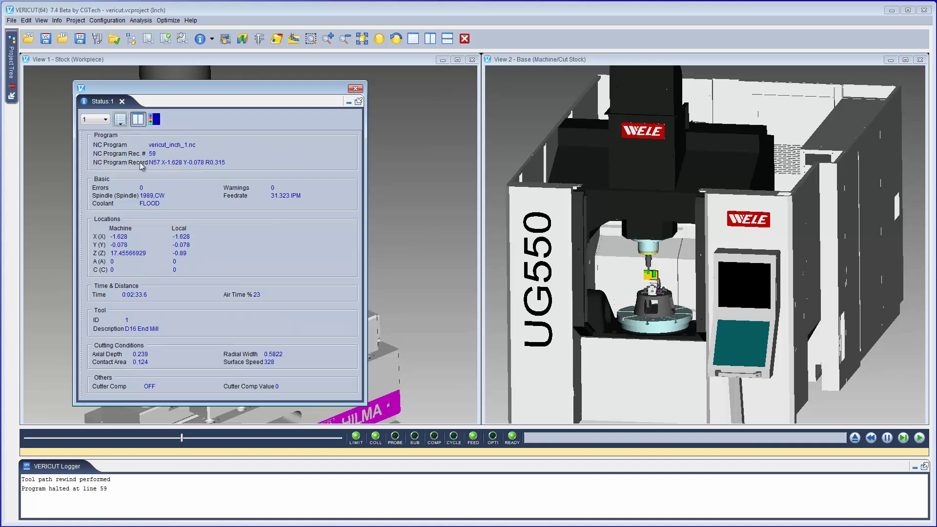
right_click(171, 197)
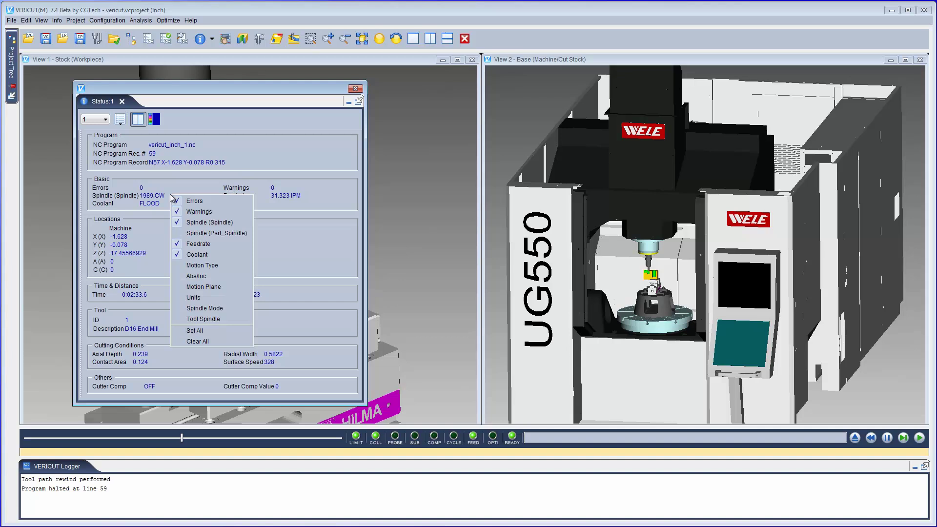
left_click(202, 234)
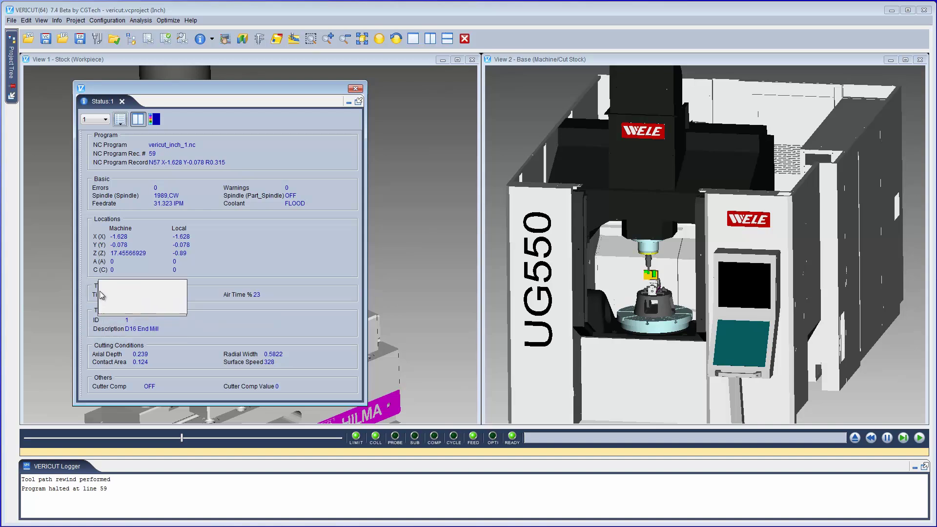
- Move Tool below Program and switch Status to a widened horizontal layout
left_click_drag(108, 224, 111, 180)
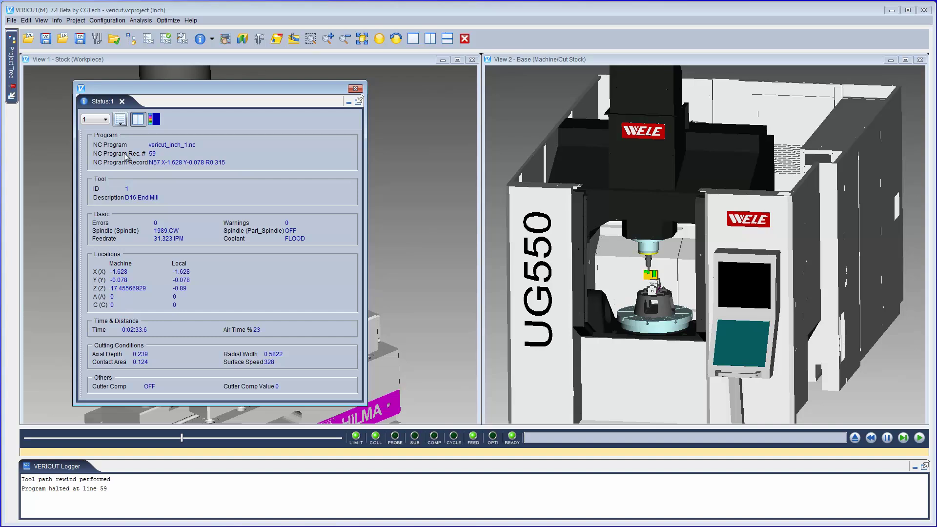
left_click(138, 120)
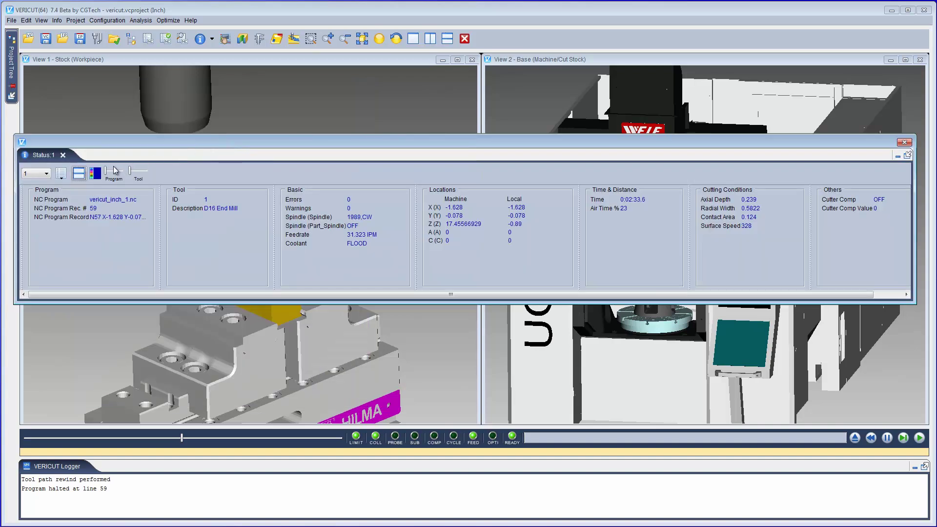
left_click_drag(105, 171, 115, 171)
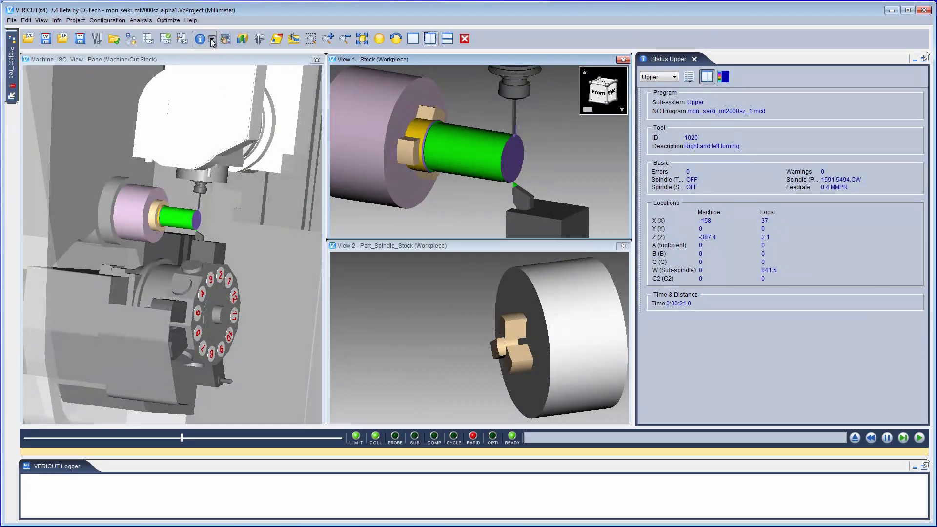
- Show the Lower sub-system status and dock it below Status:Upper in the right panel
left_click(212, 39)
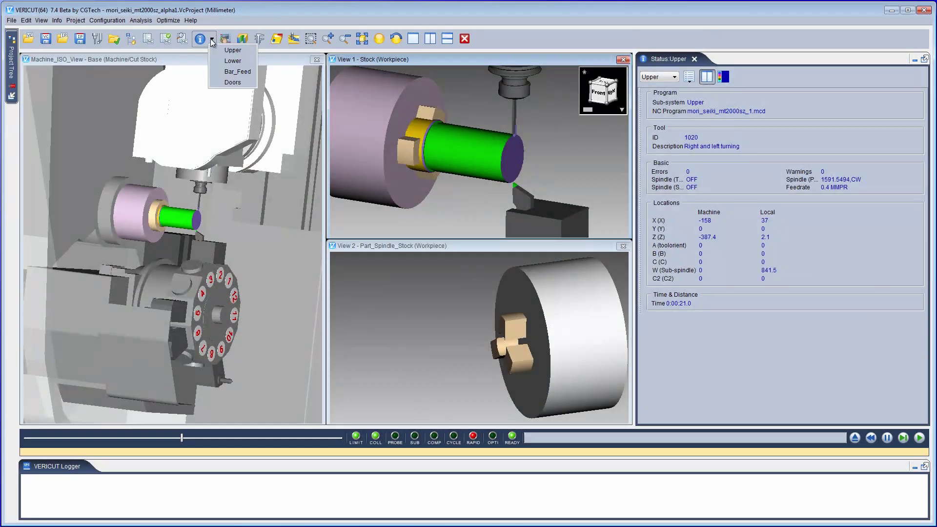
left_click(230, 61)
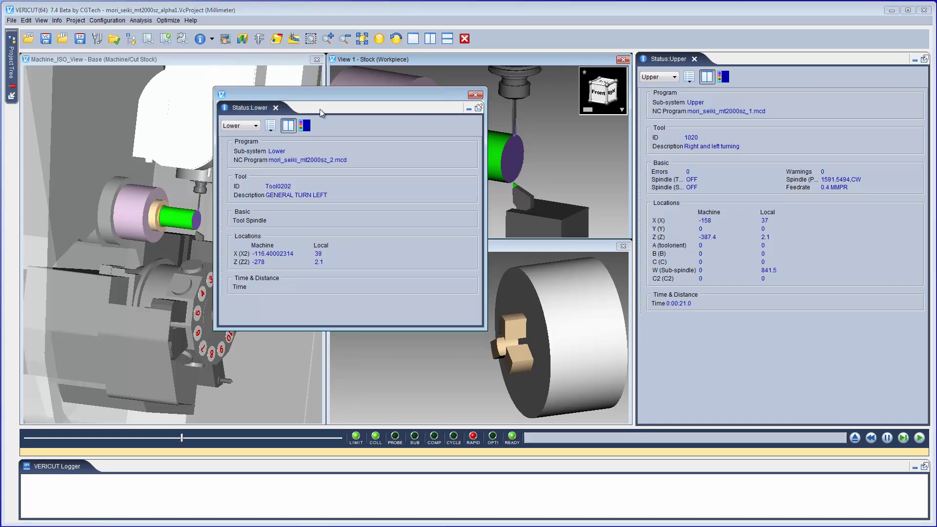
left_click_drag(320, 109, 531, 185)
left_click_drag(633, 242, 768, 285)
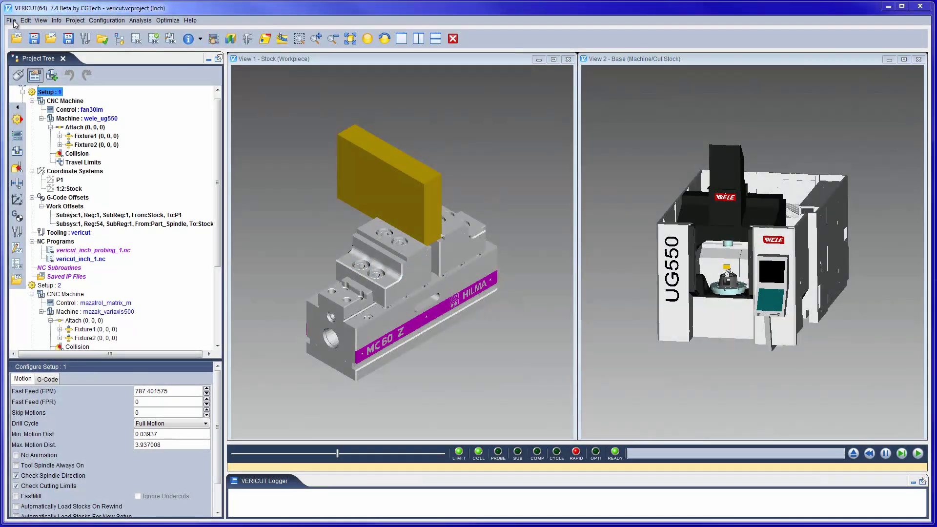
- Open airframe_2_setups.vcproject from Favorites under Industry > Aerospace, then collapse the folders
left_click(12, 20)
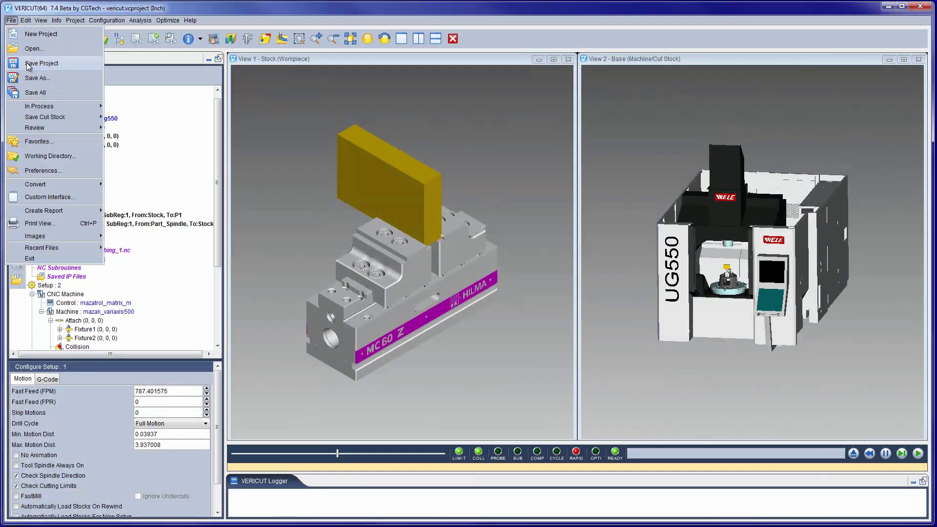
left_click(45, 143)
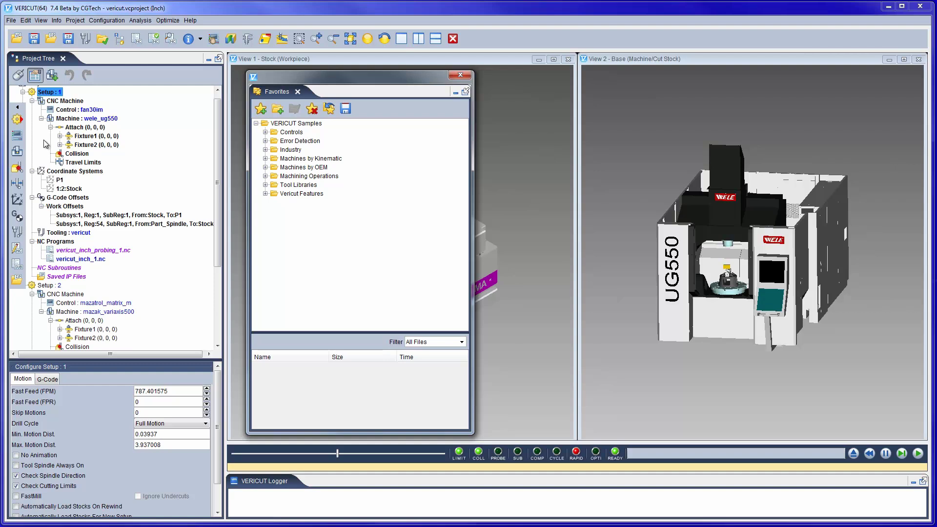
left_click(265, 150)
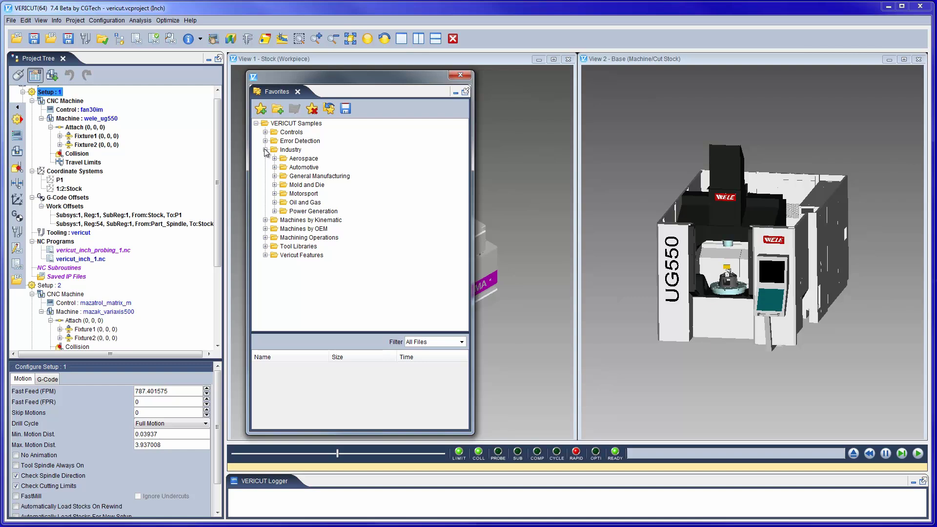
left_click(274, 158)
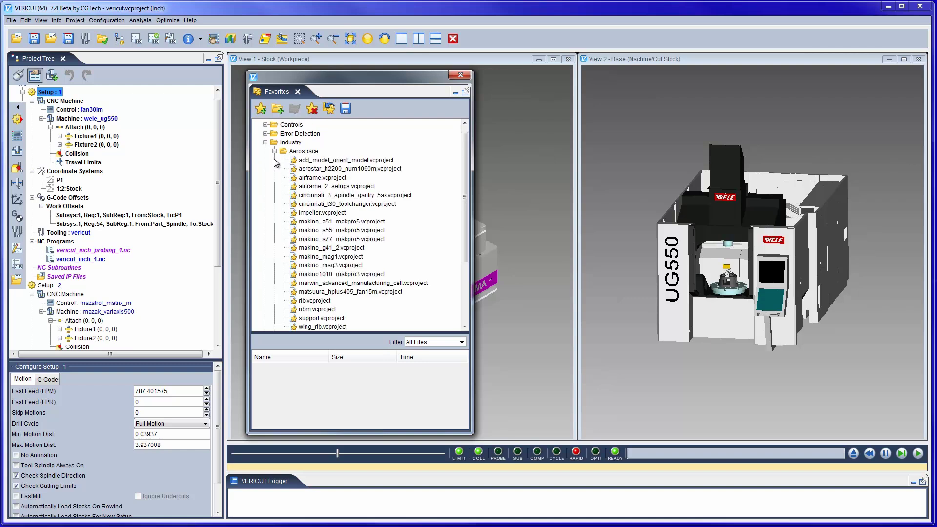
left_click(309, 187)
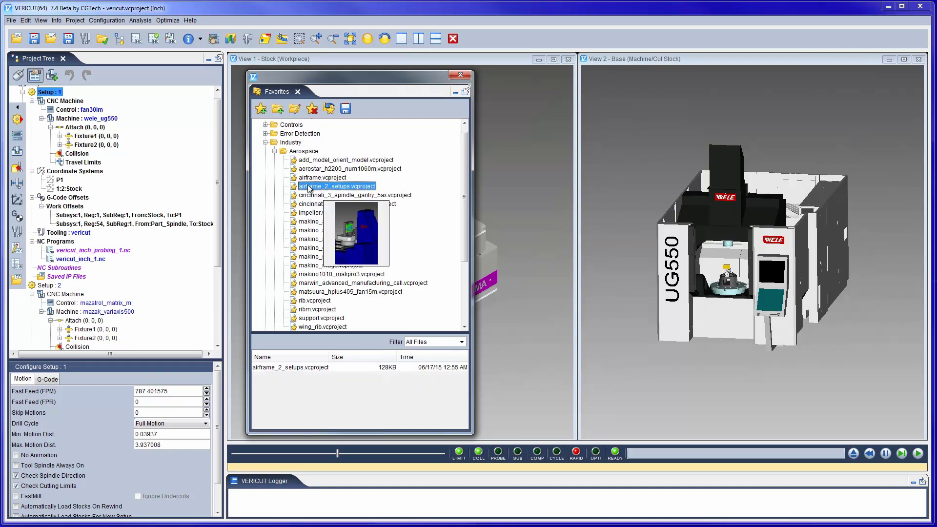
double_click(308, 187)
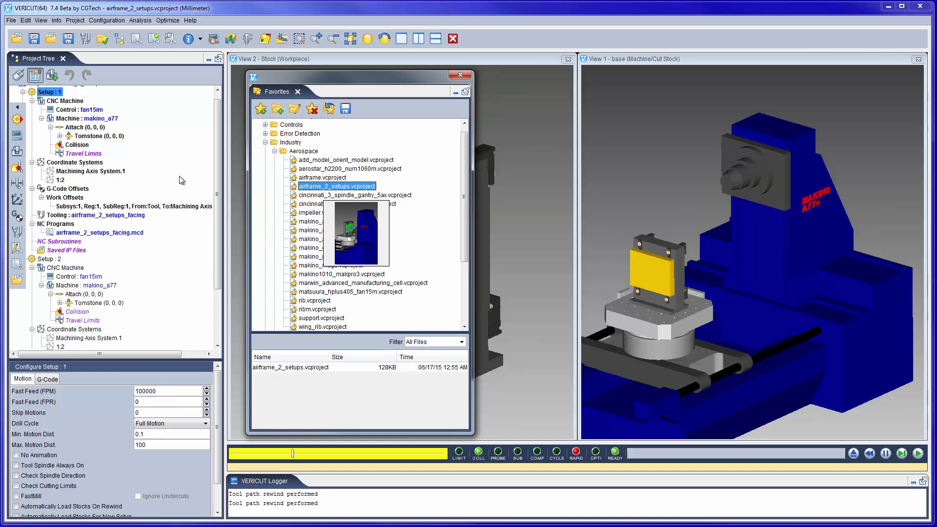
left_click(275, 152)
left_click(265, 149)
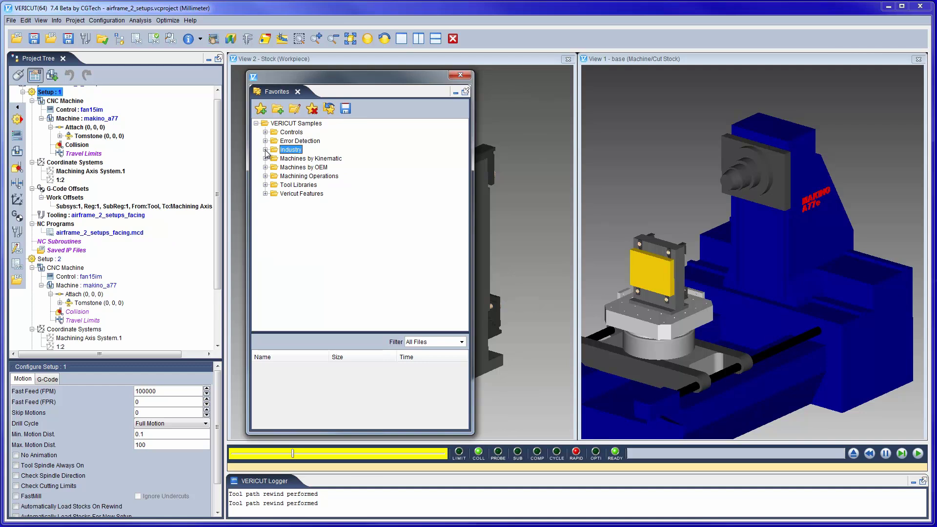
left_click(278, 125)
- Add C:\VERICUT as favorite 'Our VERICUT' filtered to *.tls and *.vcproject files
left_click(261, 108)
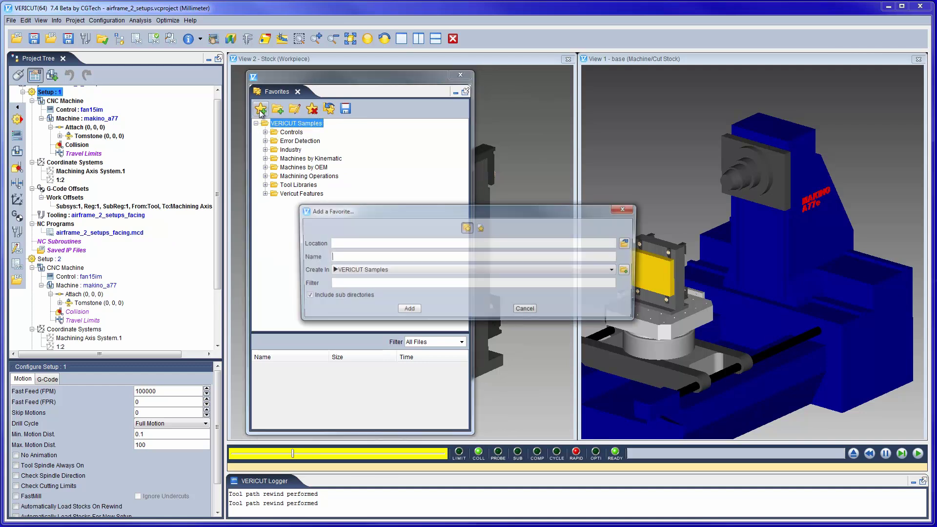
left_click(628, 243)
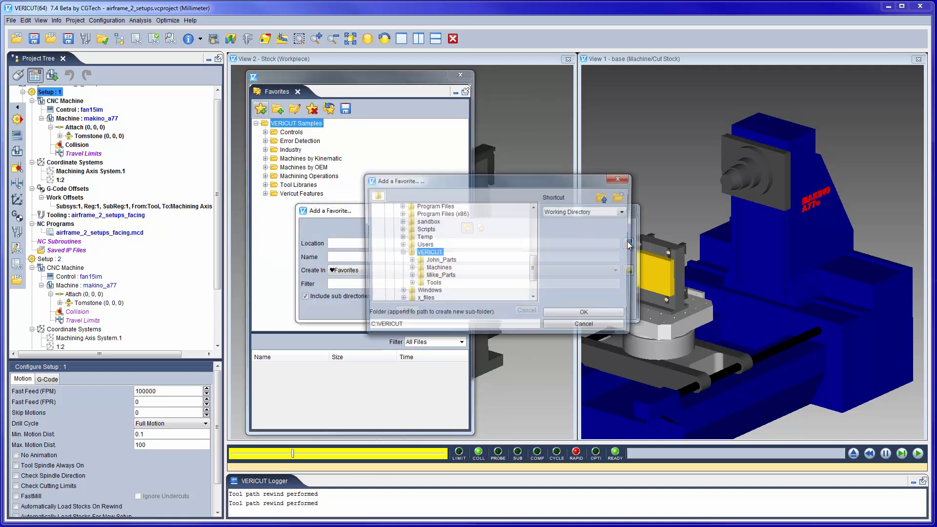
left_click(586, 315)
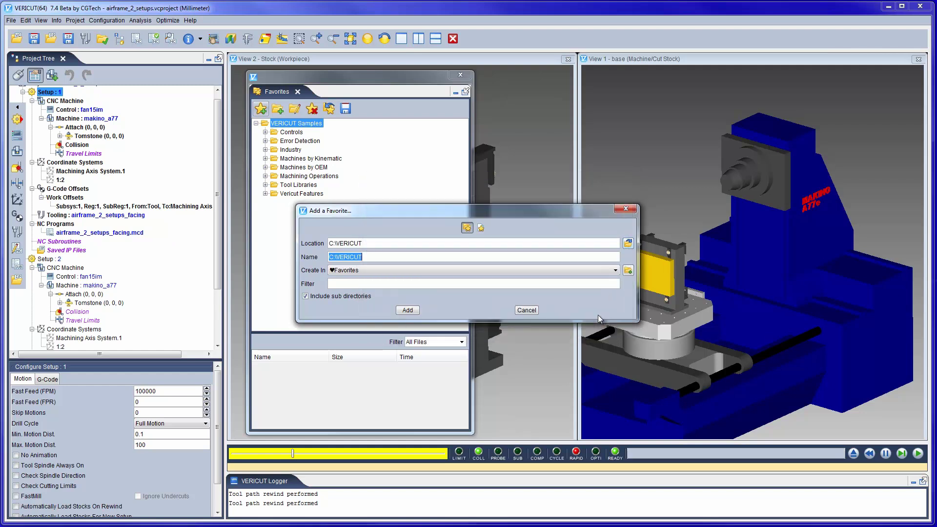
type("Our VERIC")
type(".tls; *.vcproject")
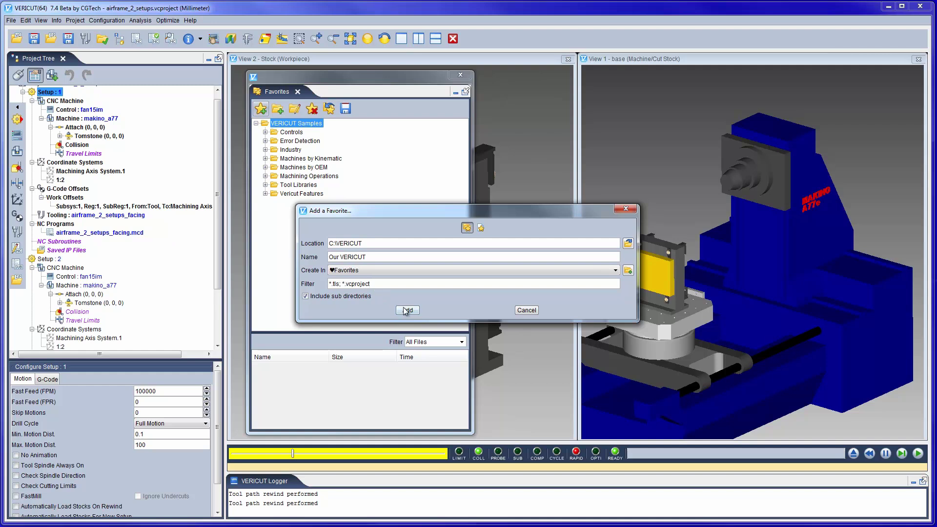
left_click(407, 310)
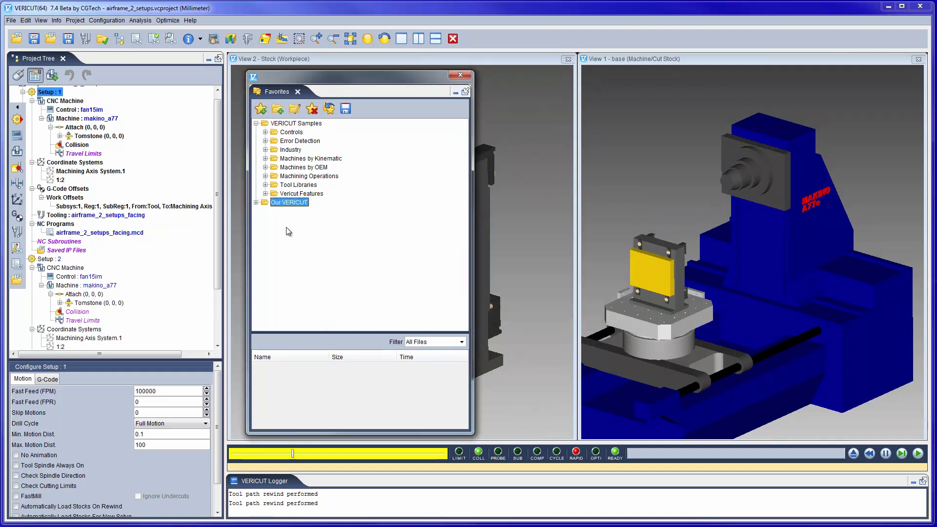
- Open the mazak_variaxis730 project from the Our VERICUT Machines folder
left_click(256, 203)
left_click(293, 211)
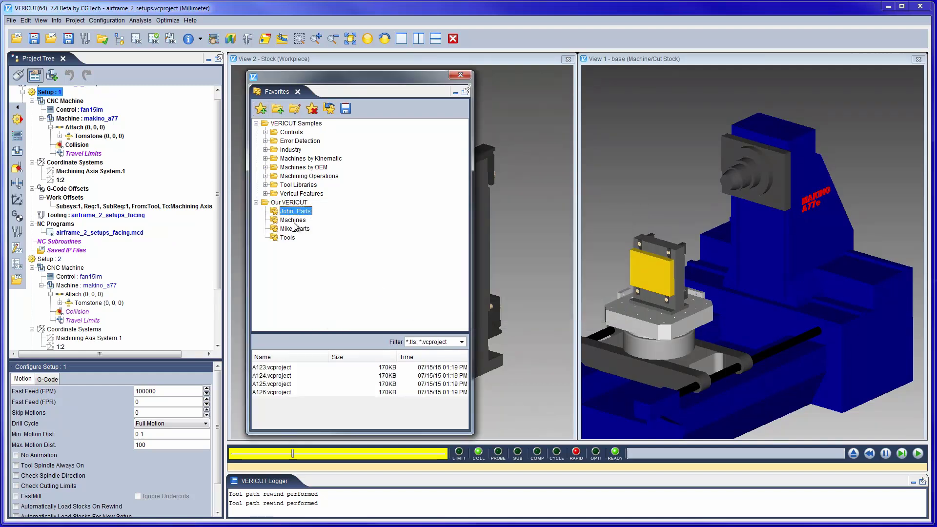
left_click(293, 220)
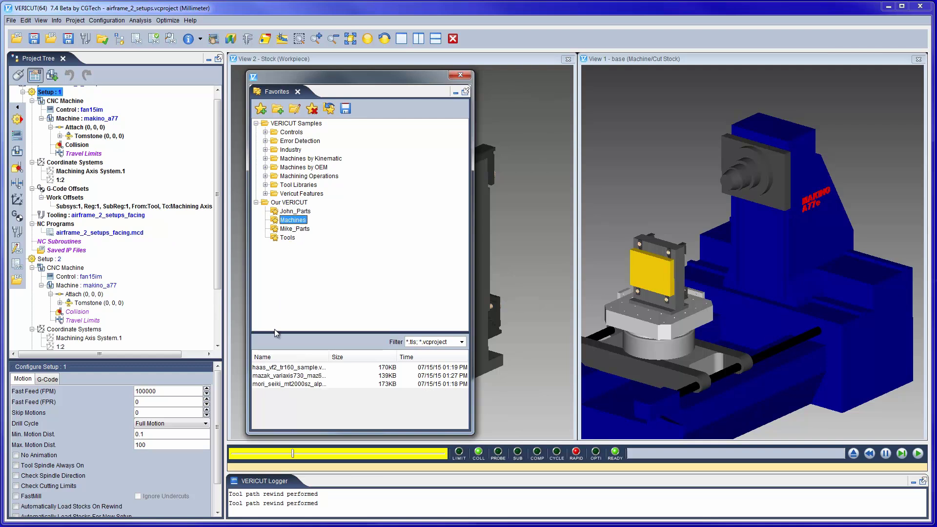
double_click(271, 376)
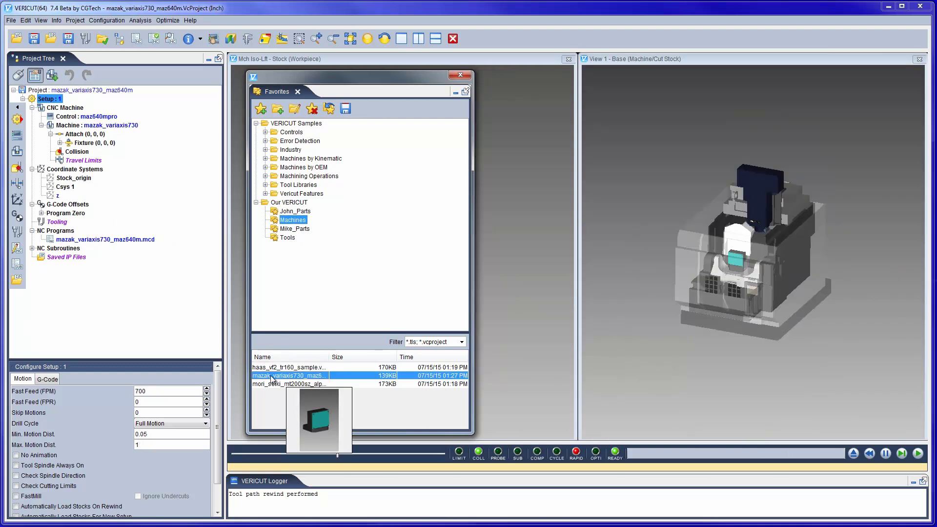
- Load Mazak_Mill_Tools.tls from the Tools folder as the project's tooling
left_click(288, 238)
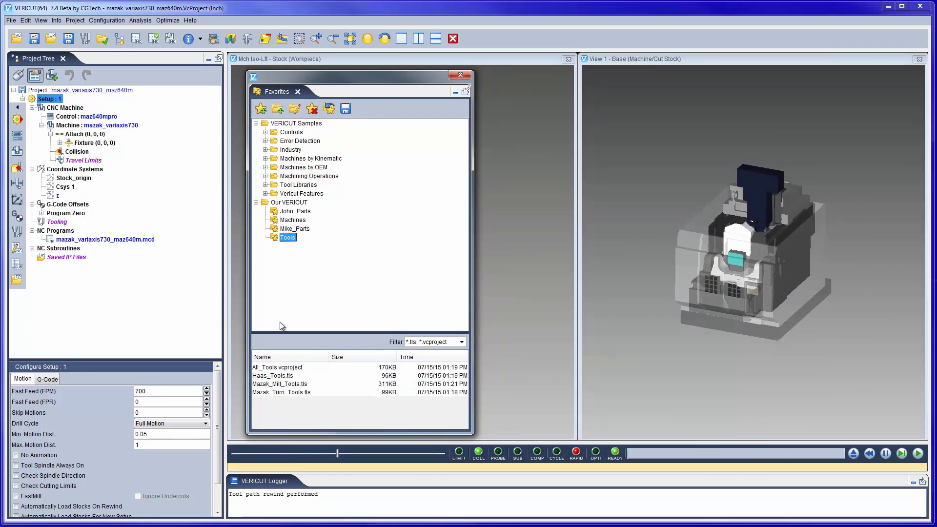
left_click(273, 384)
left_click_drag(201, 303, 177, 230)
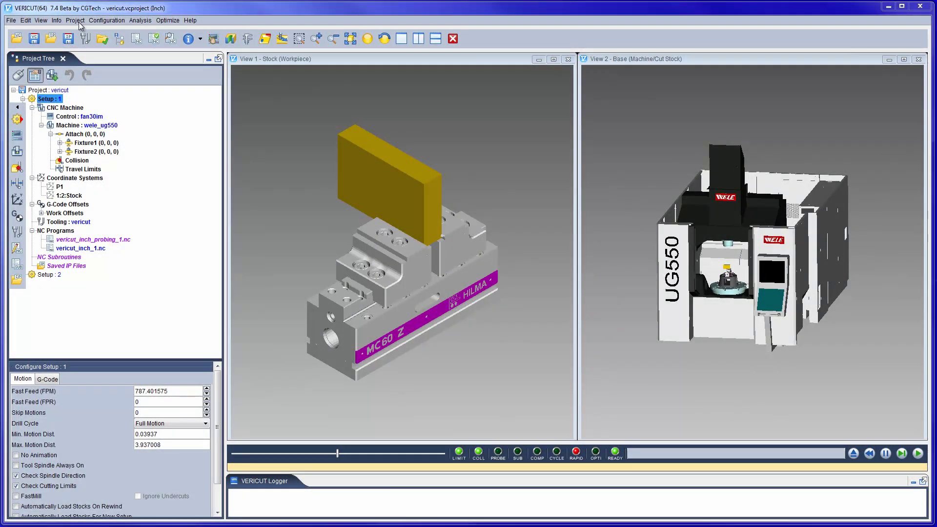
- Browse the project Settings pages: output files, G-Code, advanced G-Code, APT and auto save
left_click(76, 21)
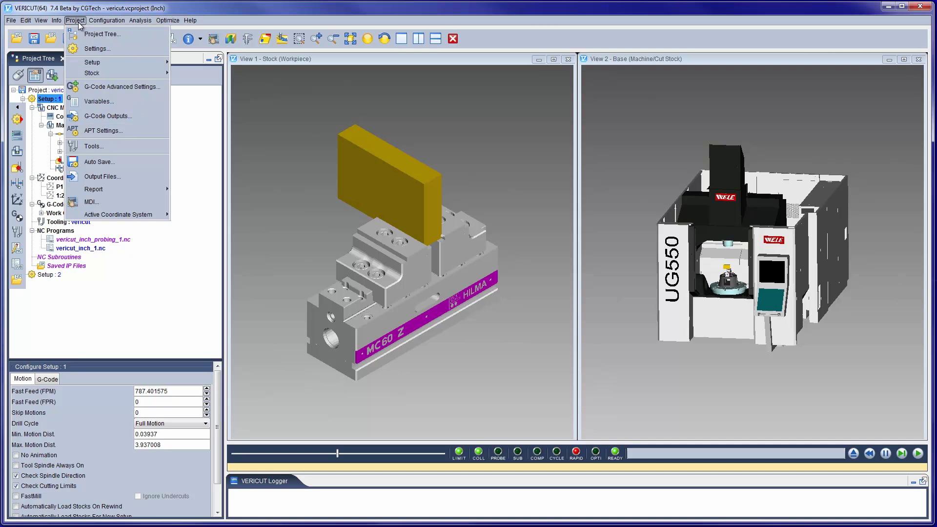
left_click(88, 50)
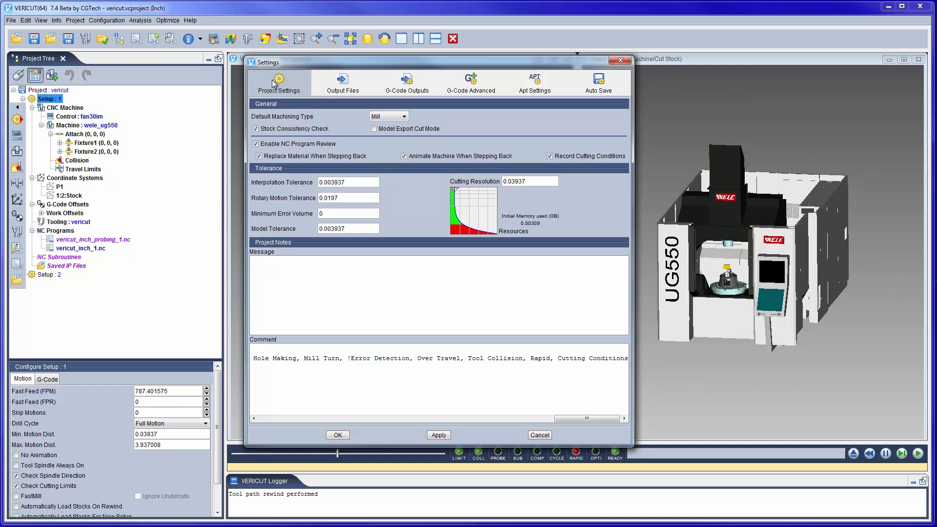
left_click(334, 87)
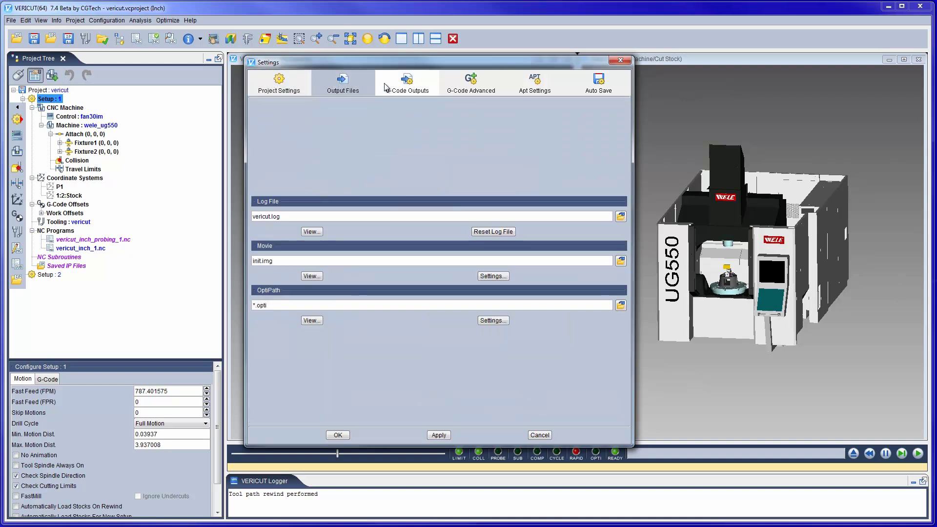
left_click(404, 88)
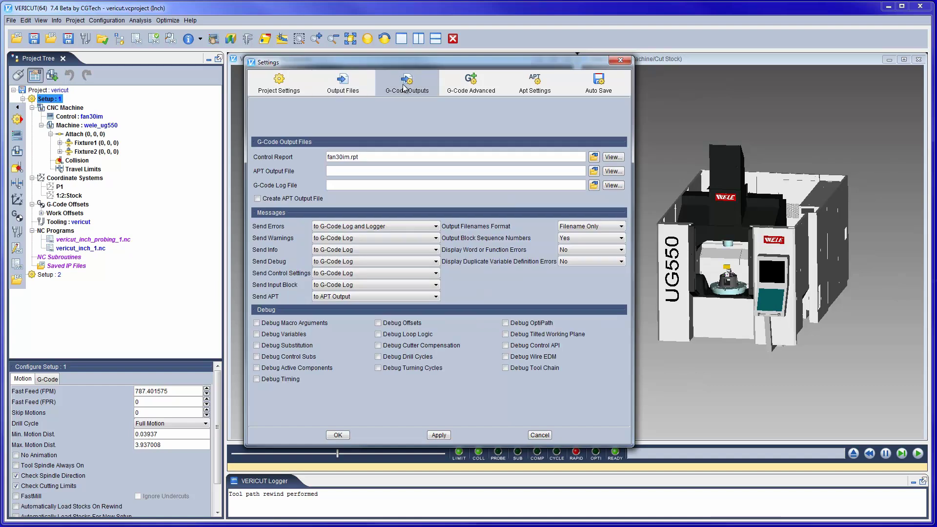
left_click(477, 89)
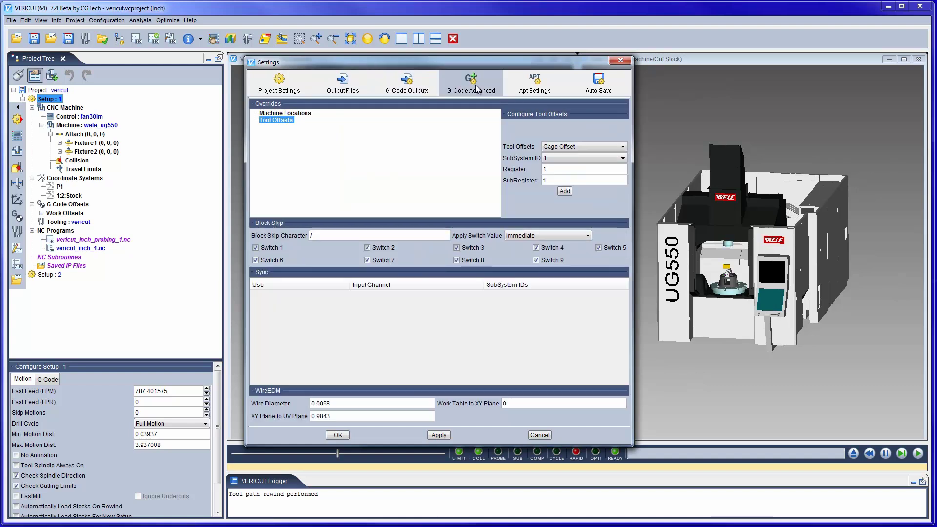
left_click(531, 86)
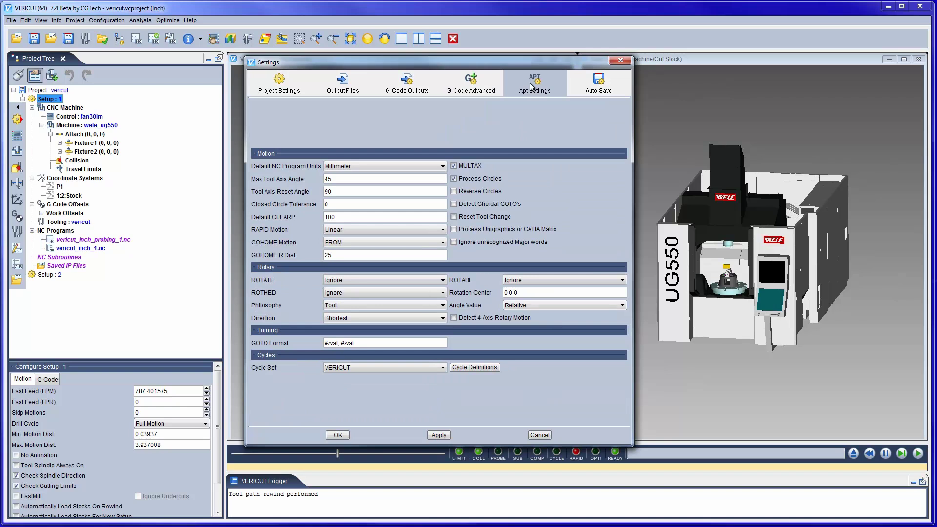
left_click(598, 86)
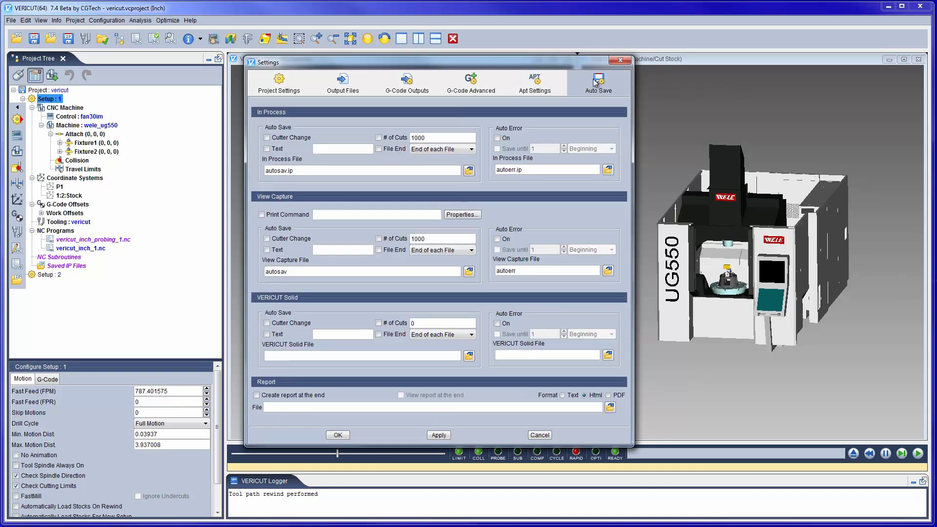
- Close Settings, zoom into View 2, and play the vericut_inch_1.nc simulation
left_click(620, 60)
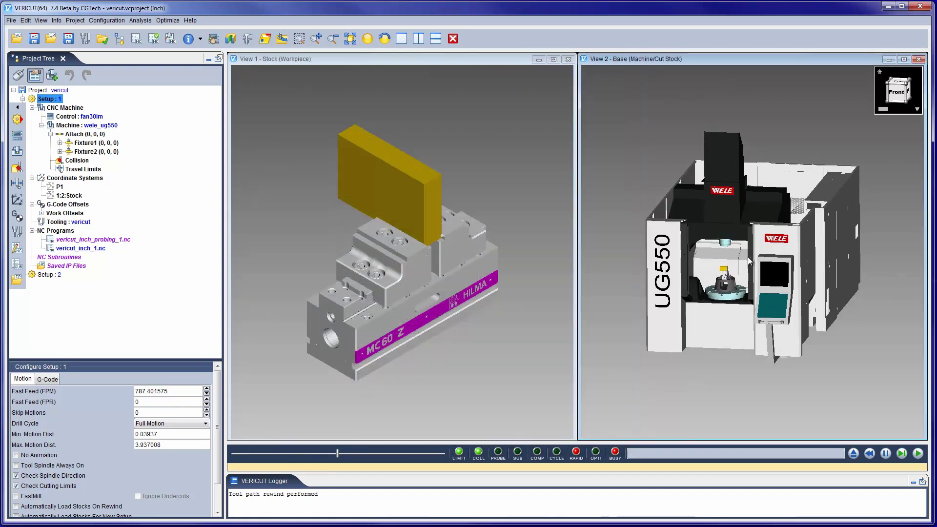
scroll(748, 236, "up", 5)
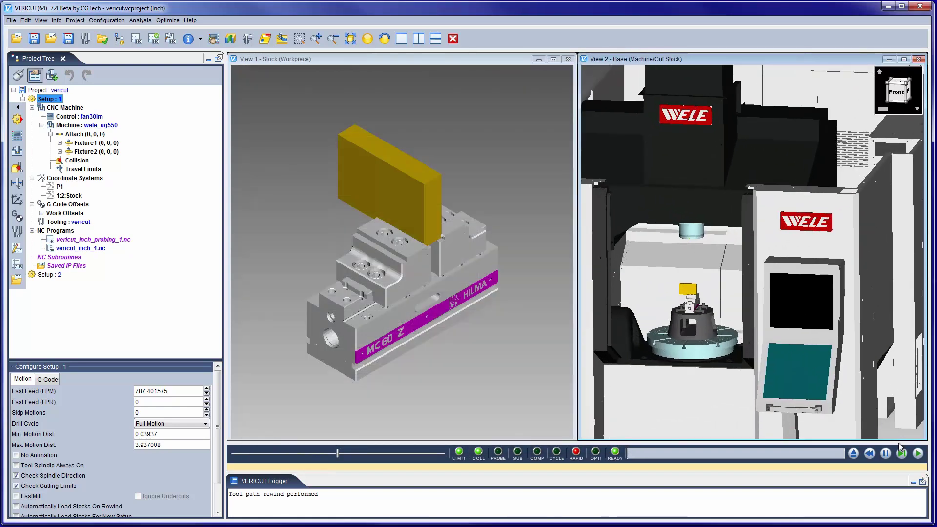
left_click(918, 454)
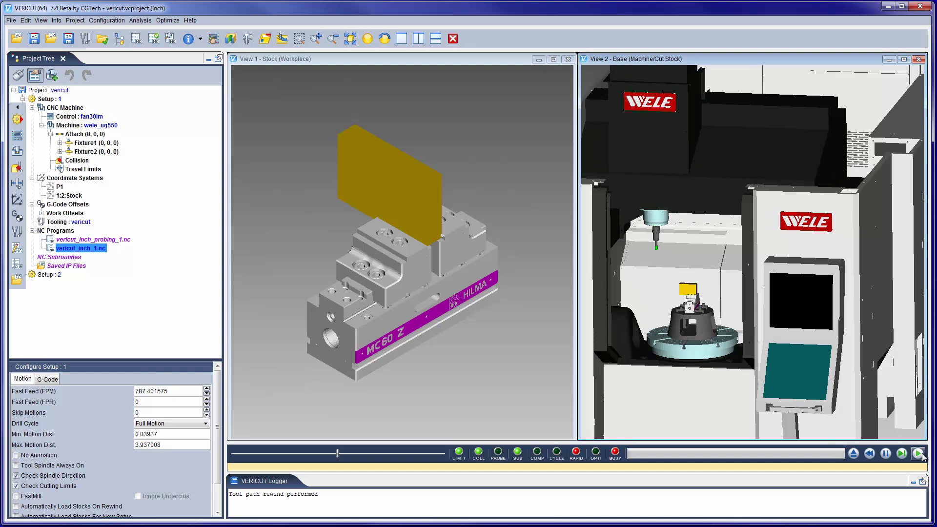